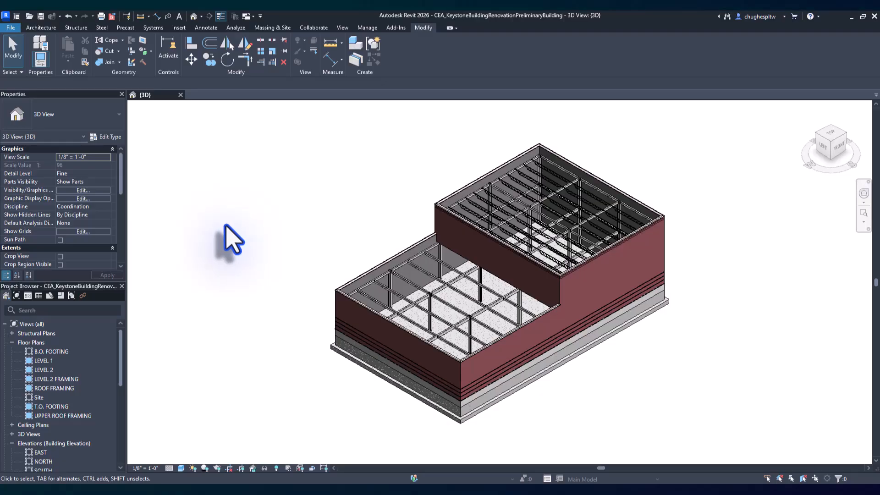
Cut a building section across the LEVEL 1 floor plan between grids B and C, and display it at Fine detail.
{"action": "left_click", "coordinate": [50, 361]}
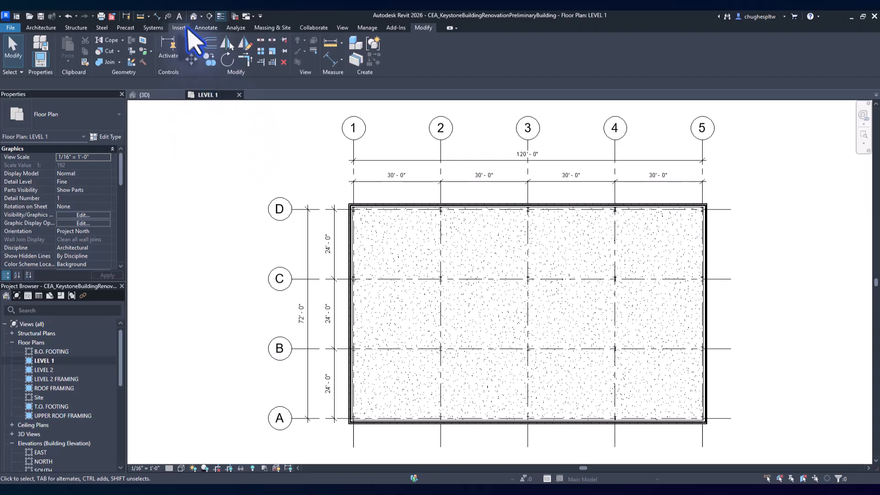
{"action": "left_click", "coordinate": [209, 18]}
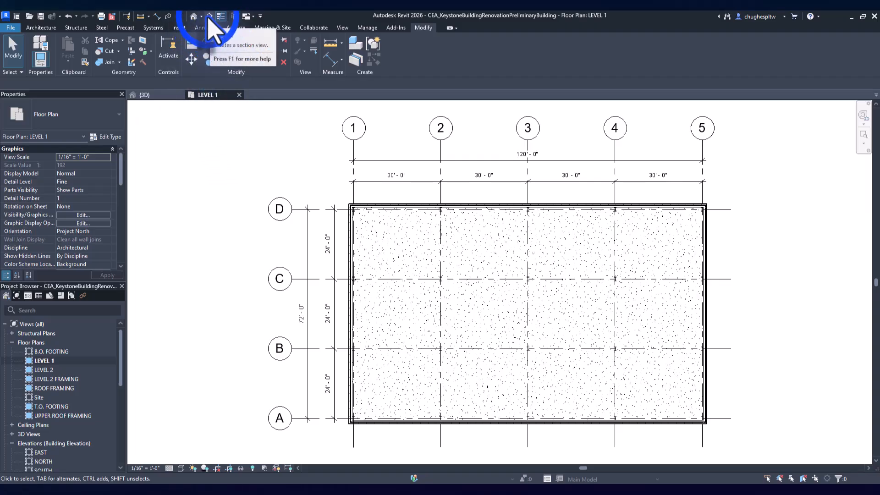
{"action": "left_click", "coordinate": [341, 317]}
{"action": "left_click", "coordinate": [728, 317]}
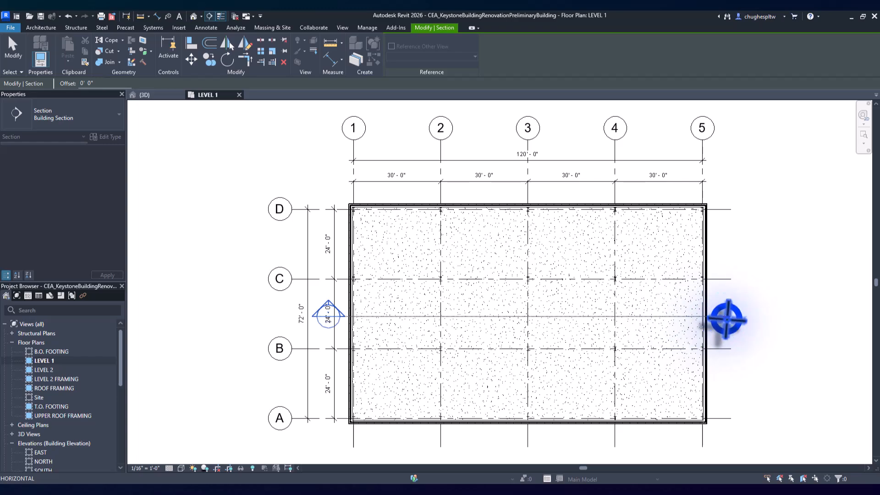
{"action": "right_click", "coordinate": [727, 315]}
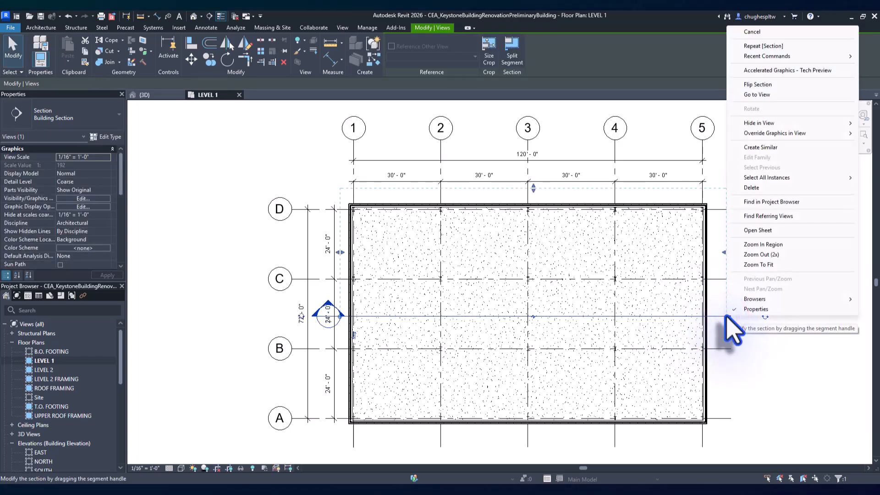
{"action": "left_click", "coordinate": [756, 95]}
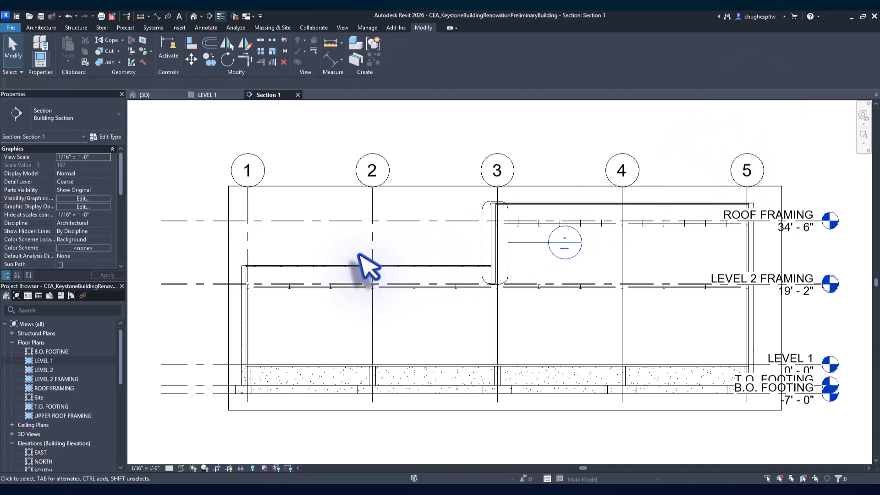
{"action": "left_click", "coordinate": [170, 468]}
{"action": "left_click", "coordinate": [179, 458]}
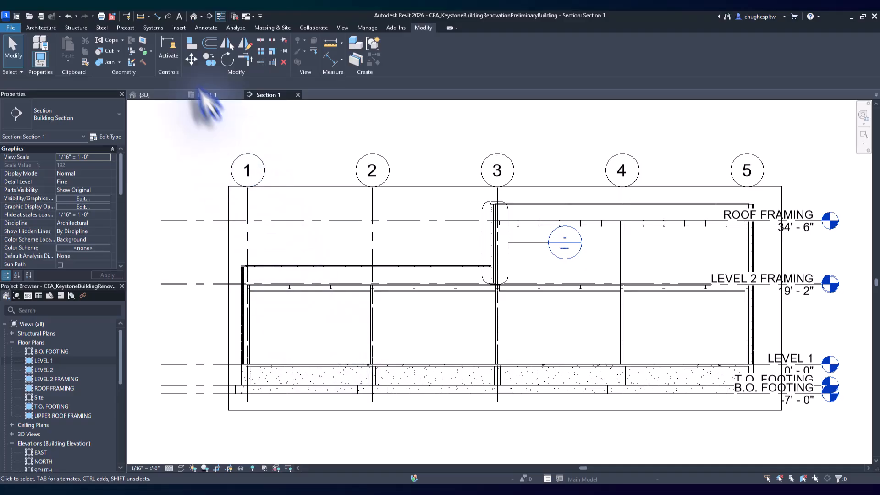
Dimension the first-floor clear height from the concrete slab to the underside of the Level 2 beam between grids 1 and 2.
{"action": "left_click", "coordinate": [157, 16]}
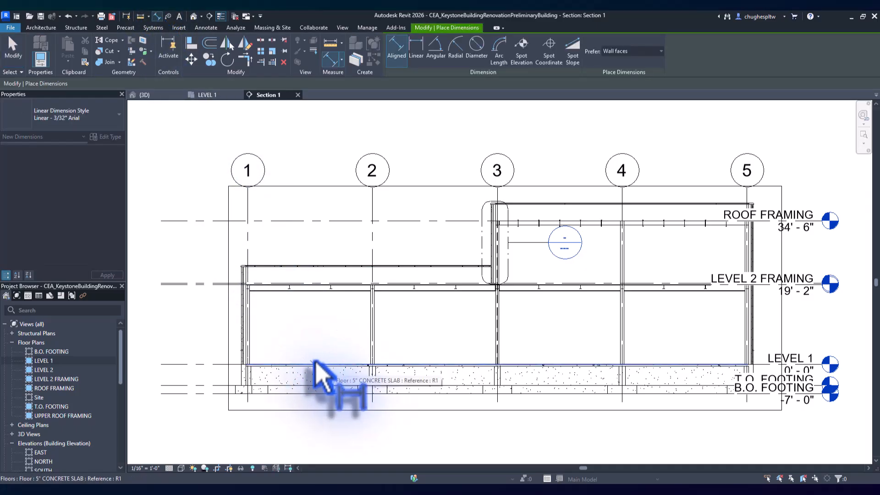
{"action": "left_click", "coordinate": [316, 292]}
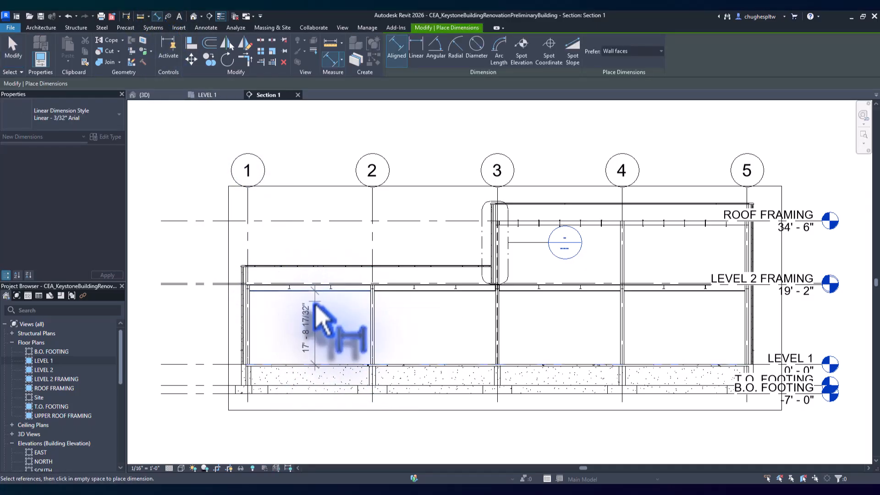
{"action": "left_click", "coordinate": [315, 330]}
{"action": "scroll", "coordinate": [312, 336], "scroll_direction": "up", "scroll_amount": 2}
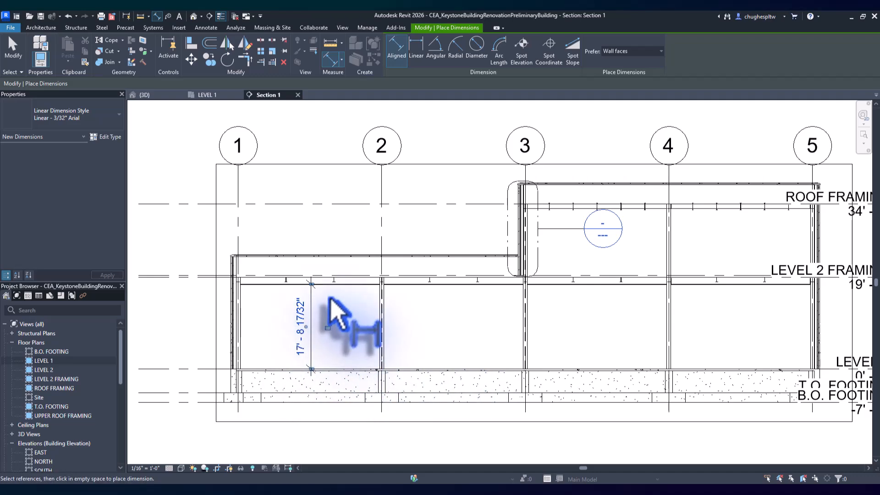
{"action": "scroll", "coordinate": [346, 316], "scroll_direction": "down", "scroll_amount": 1}
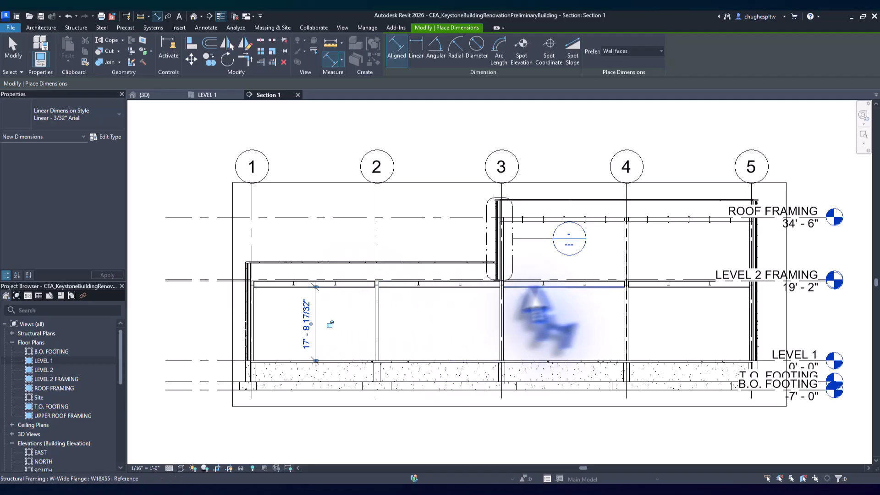
Dimension the second-floor clear height from the LEVEL 2 FRAMING level area to the underside of the roof framing between grids 4 and 5.
{"action": "middle_click_drag", "start_coordinate": [626, 277], "coordinate": [573, 270]}
{"action": "scroll", "coordinate": [550, 268], "scroll_direction": "up", "scroll_amount": 6}
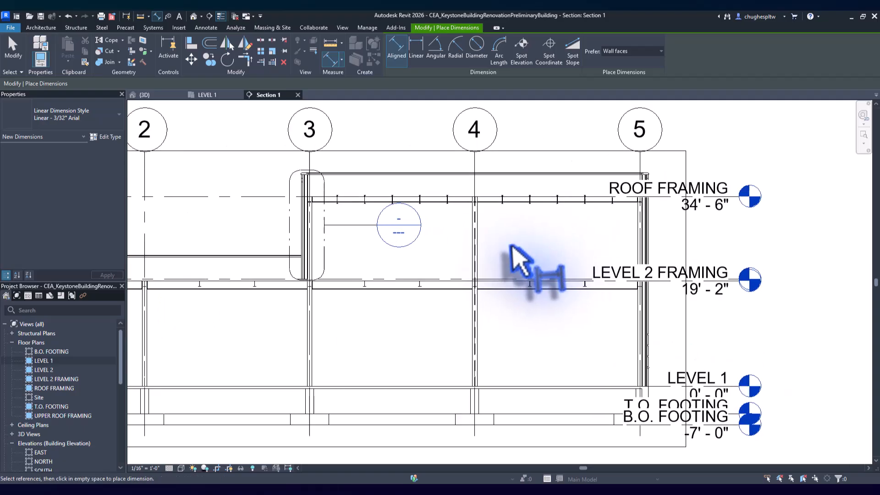
{"action": "left_click", "coordinate": [488, 136]}
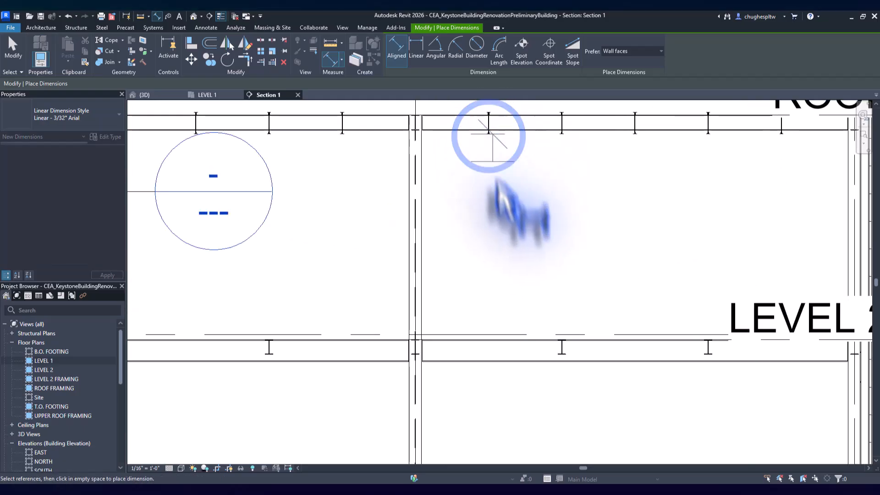
{"action": "left_click", "coordinate": [502, 334]}
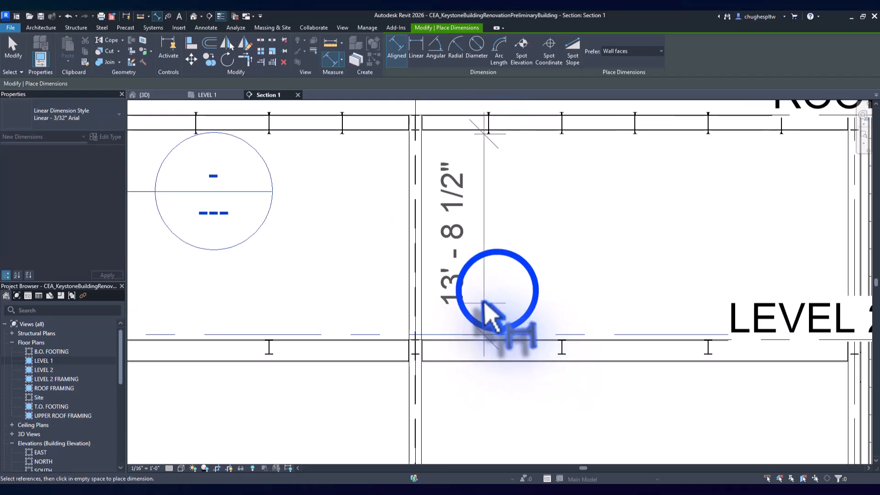
{"action": "scroll", "coordinate": [501, 295], "scroll_direction": "down", "scroll_amount": 2}
{"action": "left_click", "coordinate": [499, 294]}
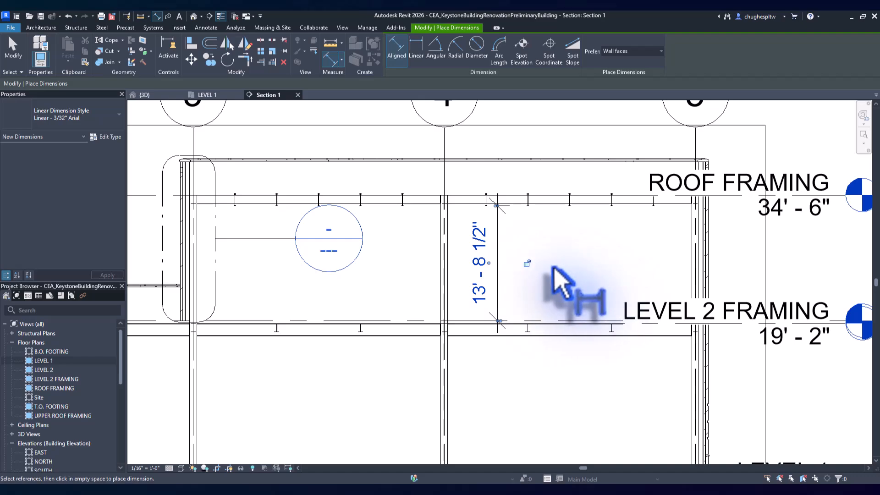
{"action": "scroll", "coordinate": [527, 268], "scroll_direction": "down", "scroll_amount": 3}
{"action": "middle_click_drag", "start_coordinate": [397, 377], "coordinate": [556, 349]}
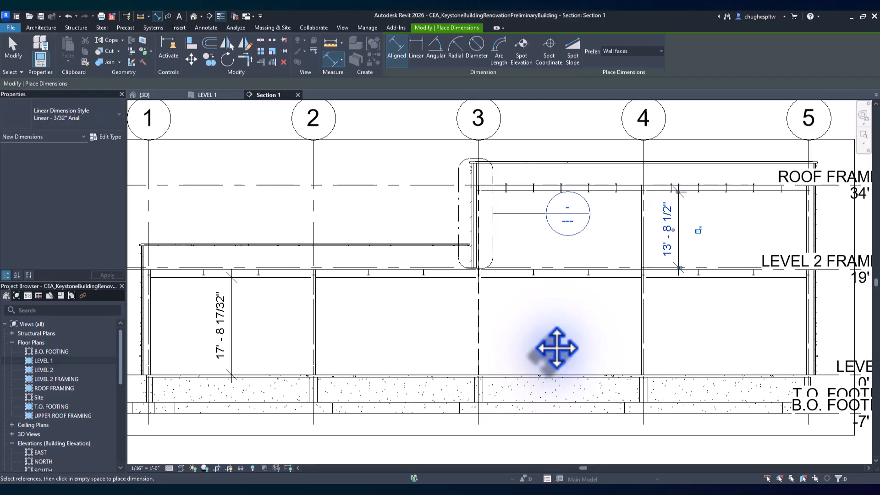
{"action": "scroll", "coordinate": [448, 360], "scroll_direction": "down", "scroll_amount": 2}
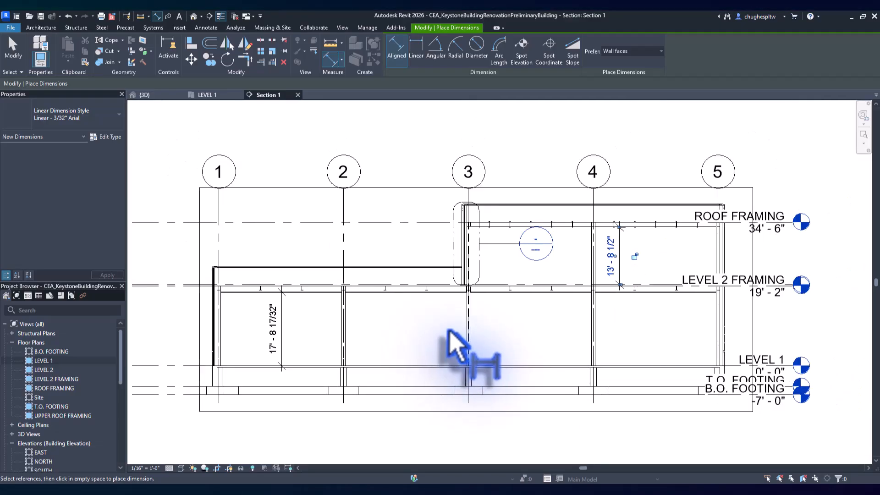
{"action": "middle_click_drag", "start_coordinate": [467, 353], "coordinate": [521, 353]}
{"action": "right_click", "coordinate": [214, 184]}
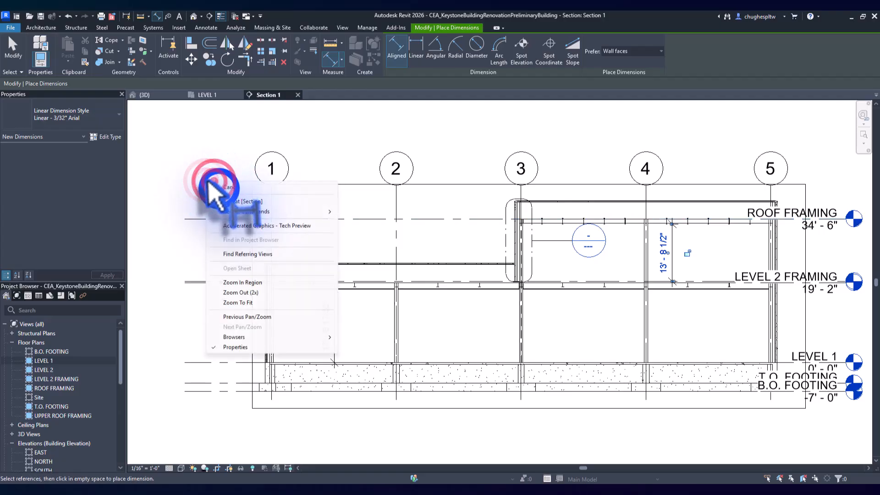
{"action": "left_click", "coordinate": [218, 187]}
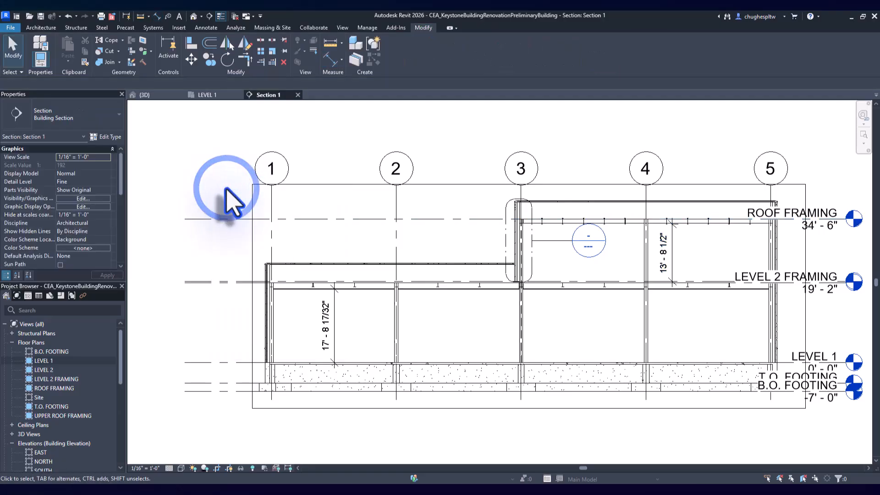
Delete the Section 1 building section view from the project.
{"action": "left_click_drag", "start_coordinate": [121, 356], "coordinate": [120, 401]}
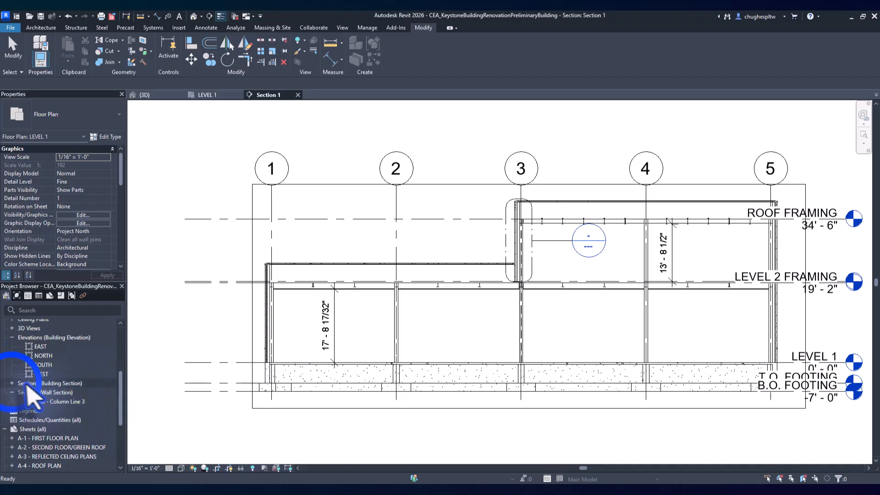
{"action": "left_click", "coordinate": [11, 383]}
{"action": "right_click", "coordinate": [45, 393]}
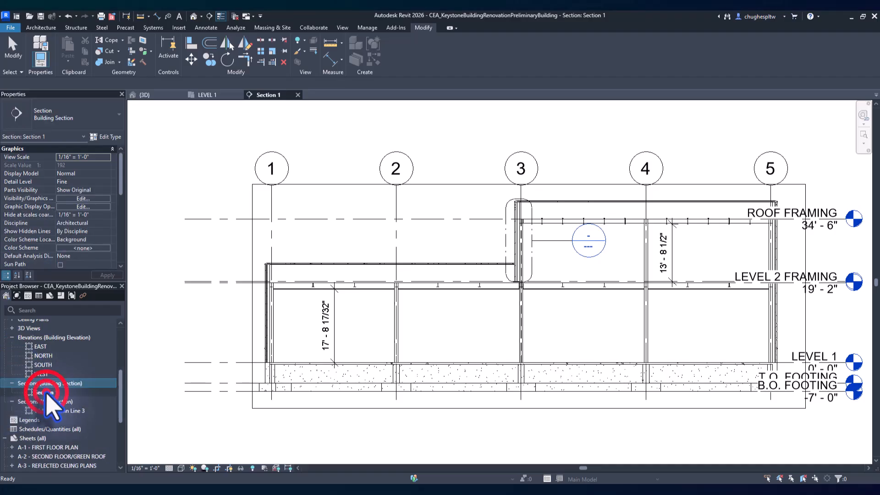
{"action": "left_click", "coordinate": [72, 288]}
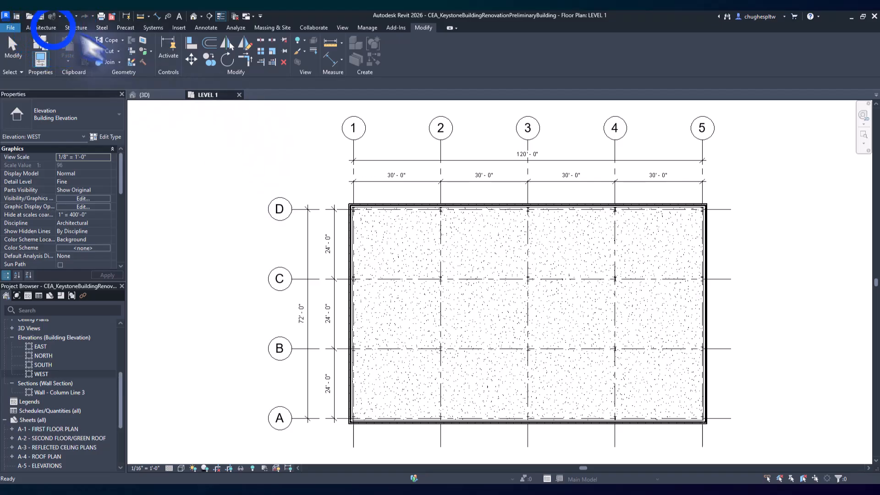
Start an architectural wall from the Interior - 3 1/8" Partition (1-hr) type and duplicate that type as INTERIOR - COLUMN WRAP.
{"action": "left_click", "coordinate": [52, 28]}
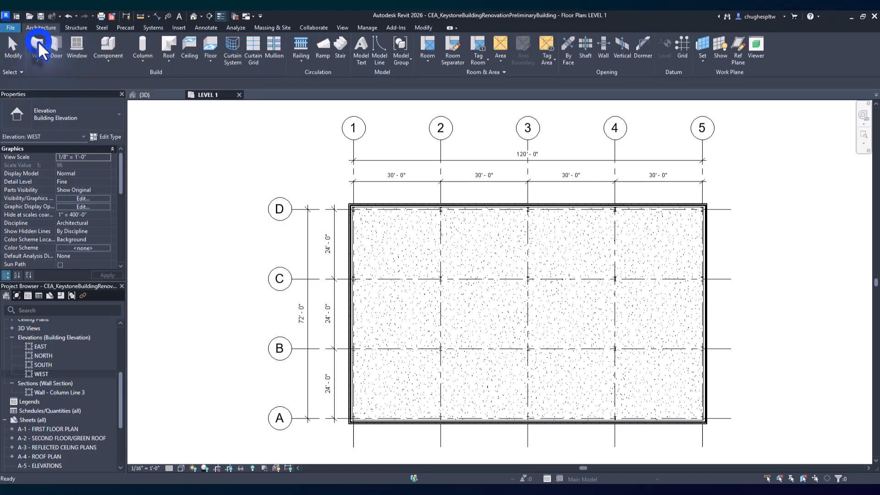
{"action": "left_click", "coordinate": [37, 44]}
{"action": "left_click", "coordinate": [94, 118]}
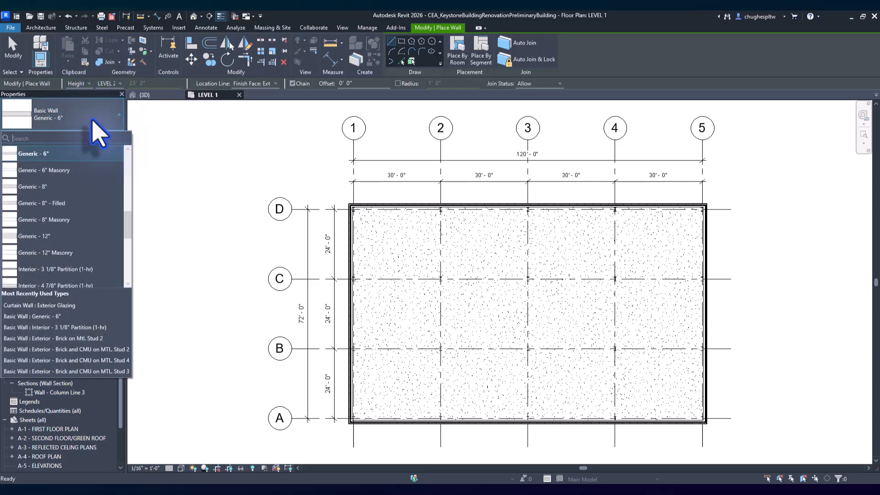
{"action": "left_click_drag", "start_coordinate": [128, 214], "coordinate": [129, 236]}
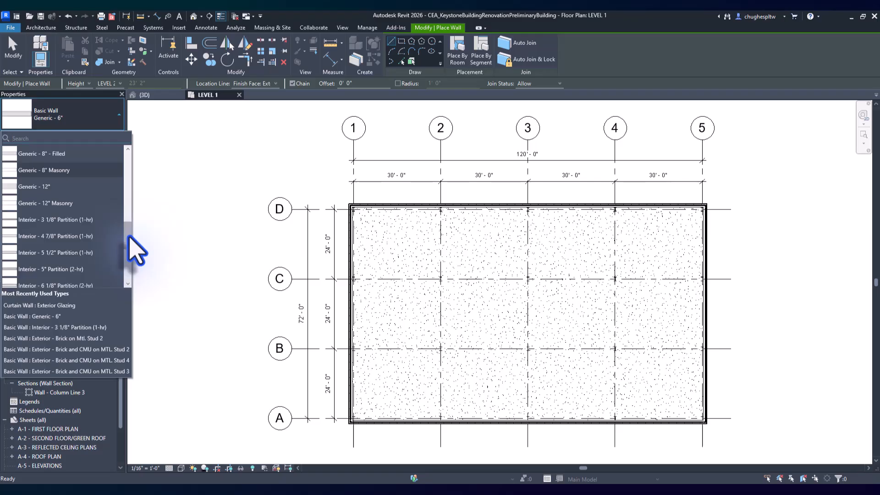
{"action": "left_click", "coordinate": [56, 220]}
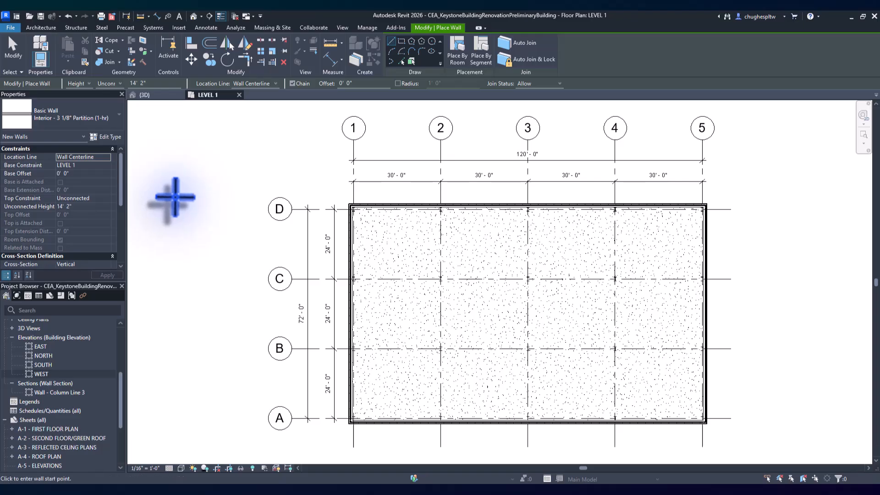
{"action": "left_click", "coordinate": [110, 137]}
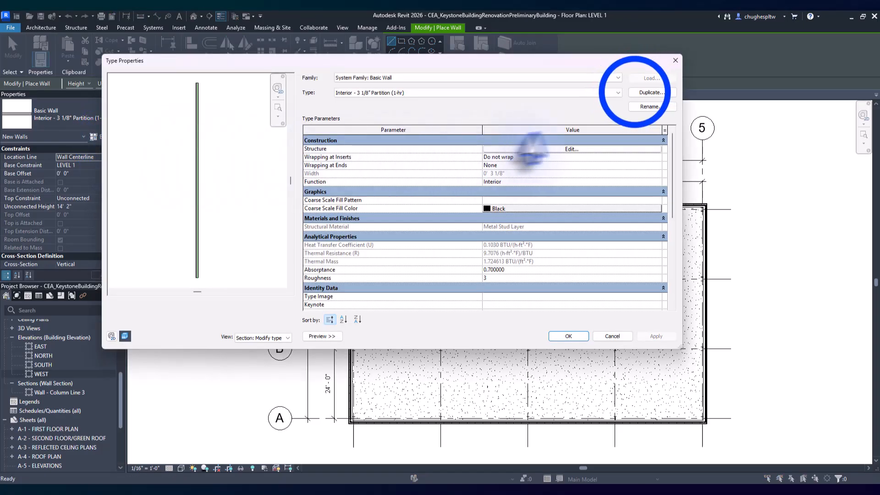
{"action": "left_click", "coordinate": [637, 92]}
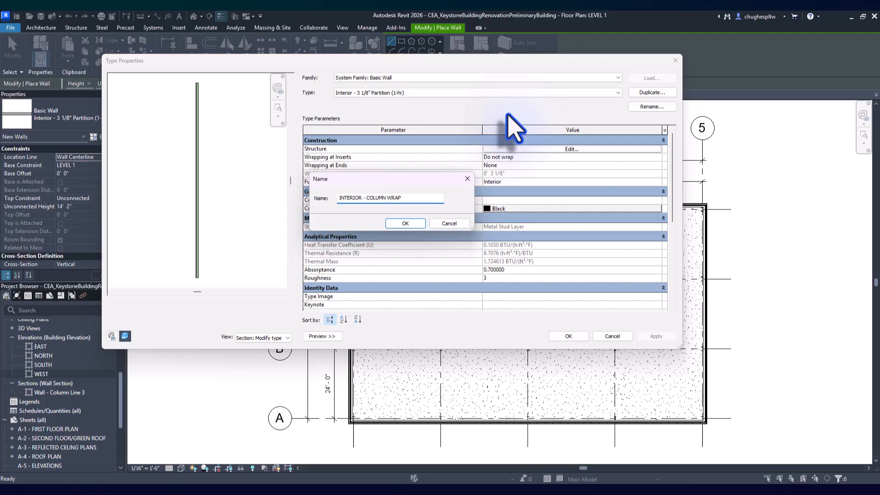
{"action": "left_click", "coordinate": [405, 224]}
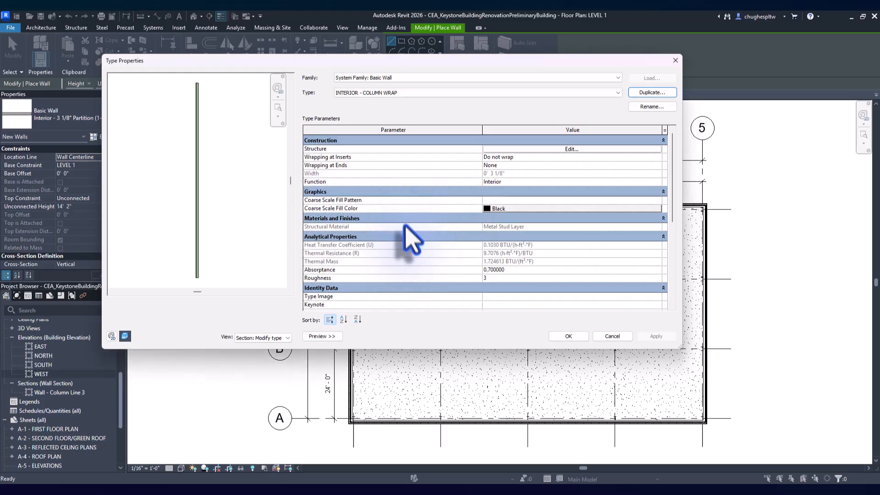
Delete both 1/4" gypsum layers and the interior-side 1/2" gypsum layer from the INTERIOR - COLUMN WRAP assembly and apply the type changes.
{"action": "left_click", "coordinate": [531, 149]}
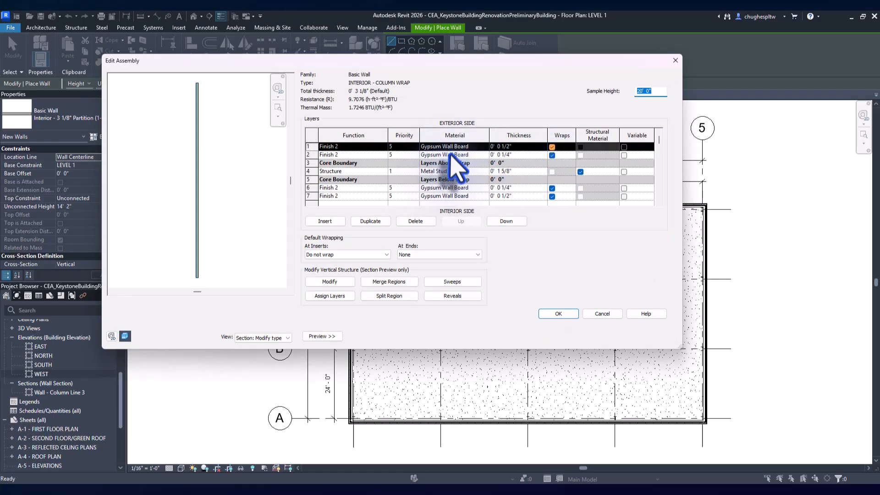
{"action": "left_click", "coordinate": [313, 155]}
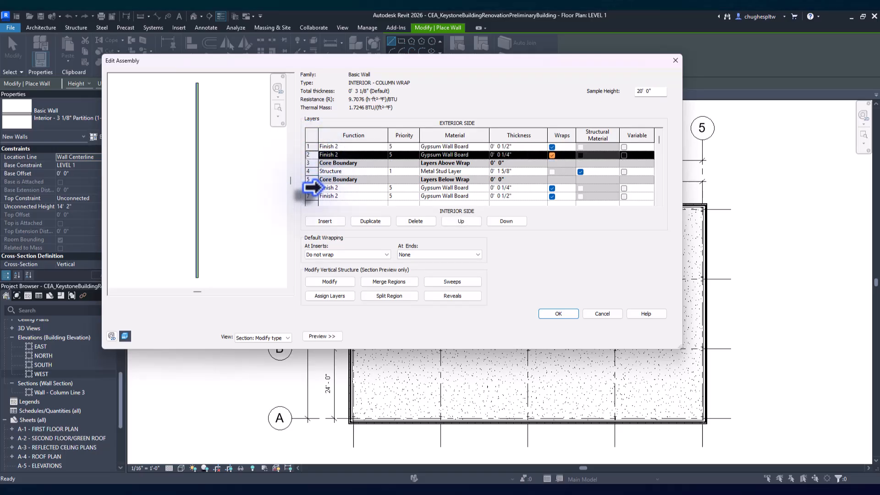
{"action": "left_click", "coordinate": [416, 221]}
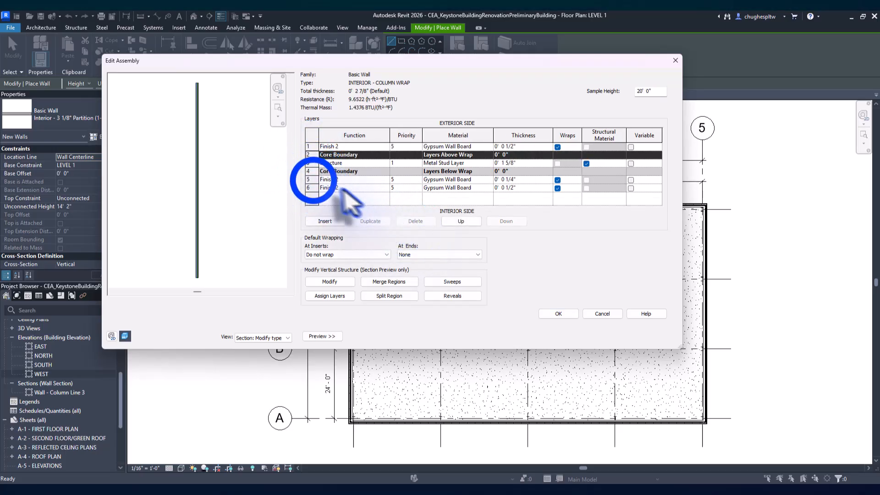
{"action": "left_click", "coordinate": [313, 179]}
{"action": "left_click", "coordinate": [416, 221]}
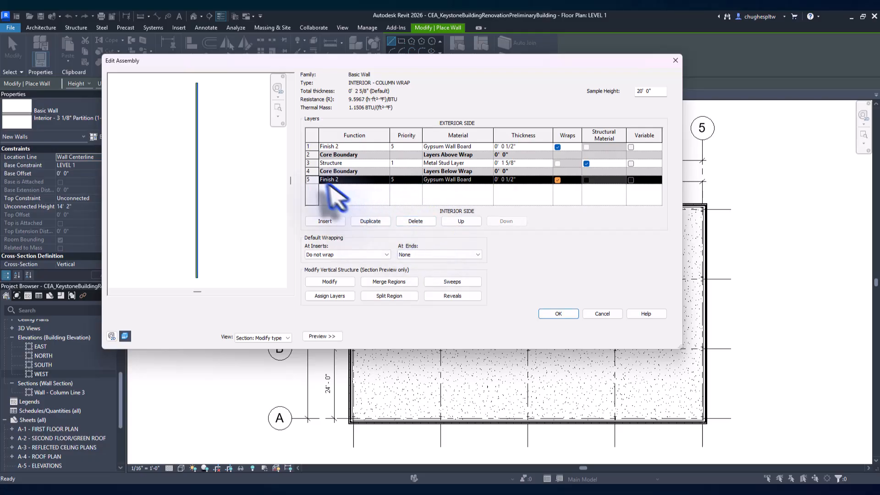
{"action": "left_click", "coordinate": [416, 221]}
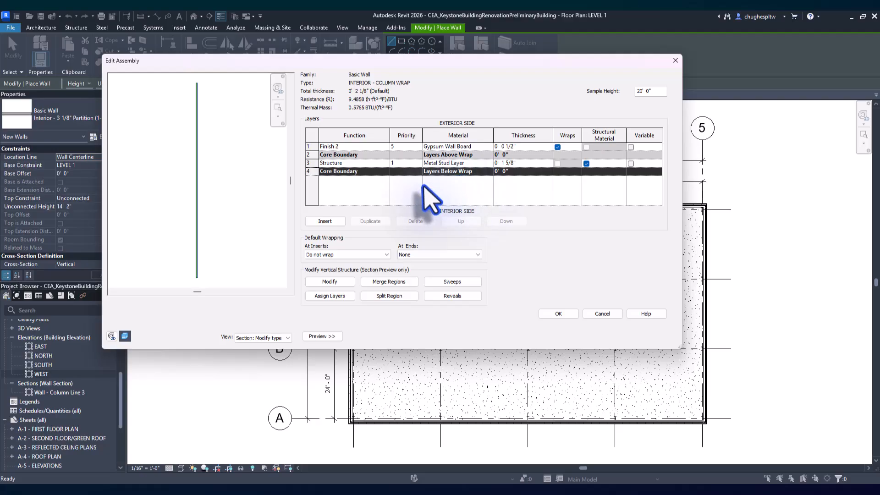
{"action": "left_click", "coordinate": [568, 313]}
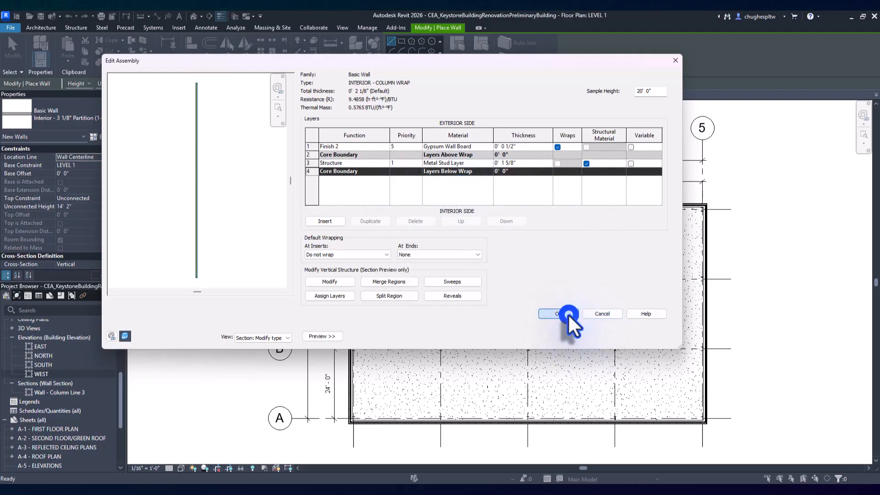
{"action": "left_click", "coordinate": [568, 334]}
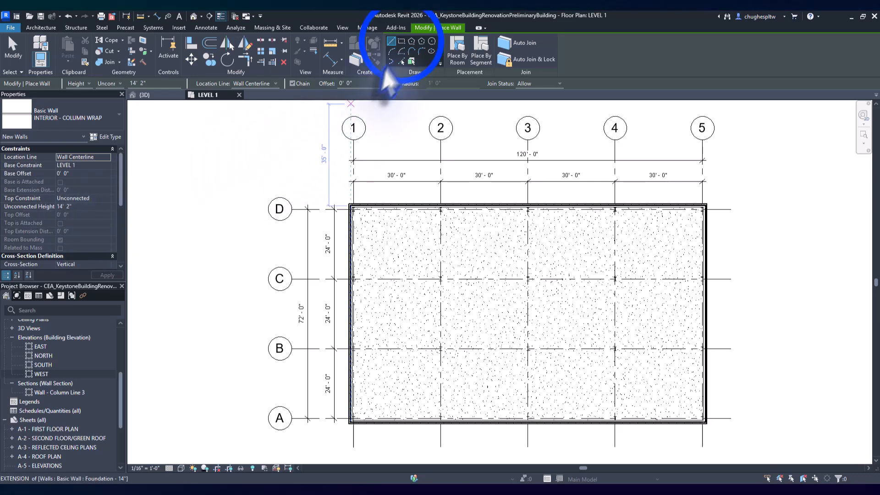
Draw a rectangle of INTERIOR - COLUMN WRAP walls about 3'-5" by 4'-5" around the column at grids B-2.
{"action": "left_click", "coordinate": [402, 42]}
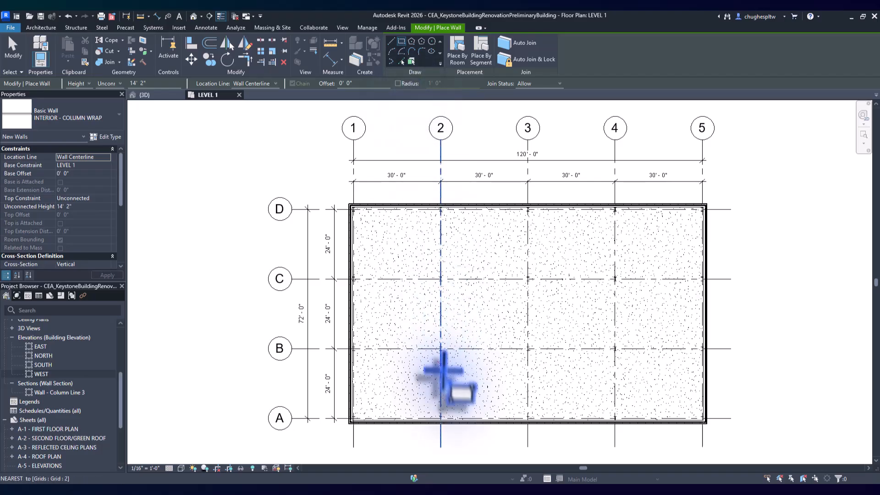
{"action": "scroll", "coordinate": [444, 375], "scroll_direction": "up", "scroll_amount": 3}
{"action": "scroll", "coordinate": [446, 371], "scroll_direction": "down", "scroll_amount": 3}
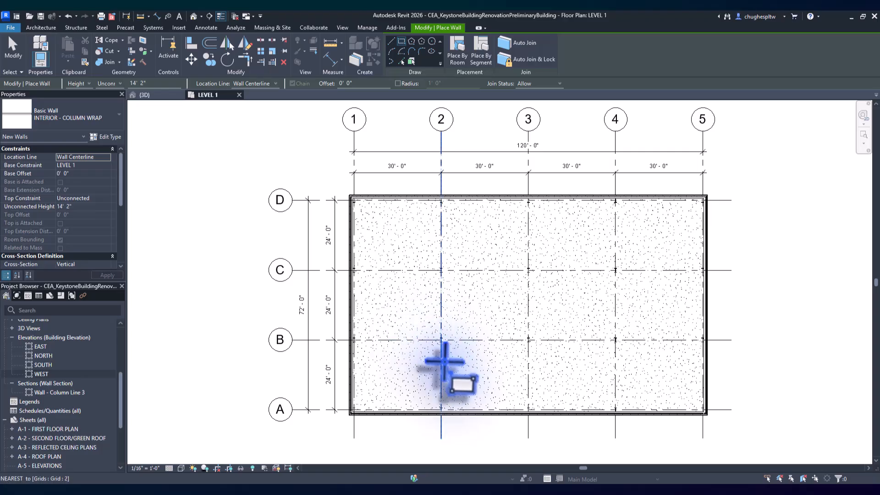
{"action": "scroll", "coordinate": [447, 348], "scroll_direction": "up", "scroll_amount": 4}
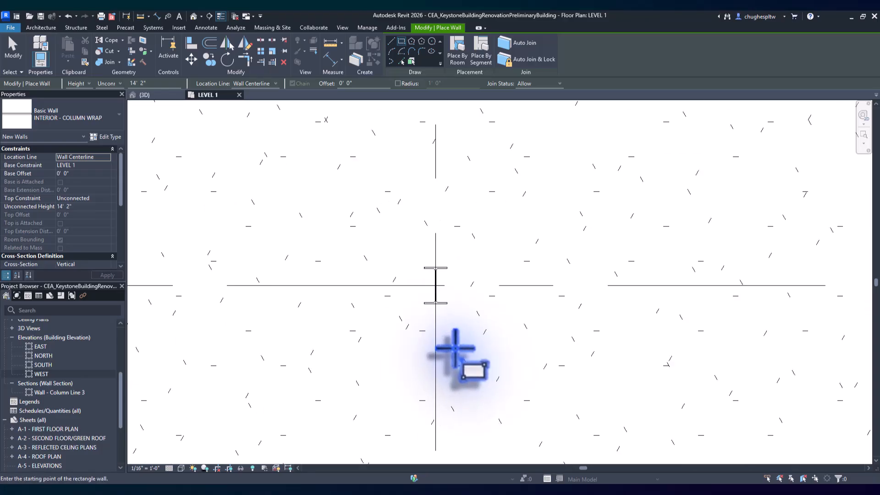
{"action": "scroll", "coordinate": [456, 348], "scroll_direction": "up", "scroll_amount": 1}
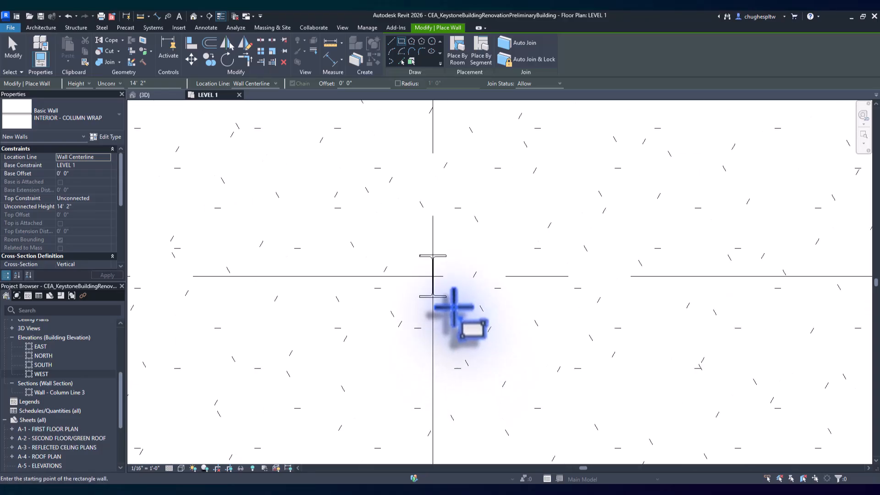
{"action": "left_click", "coordinate": [377, 202]}
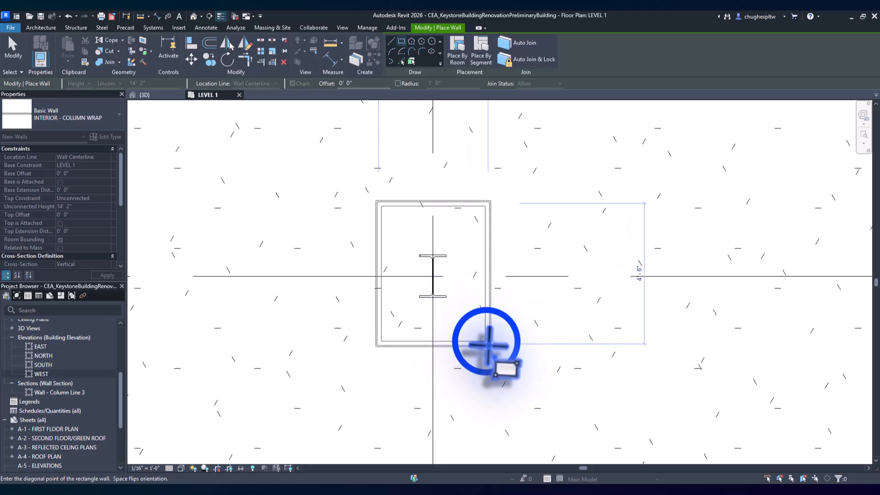
{"action": "right_click", "coordinate": [317, 201]}
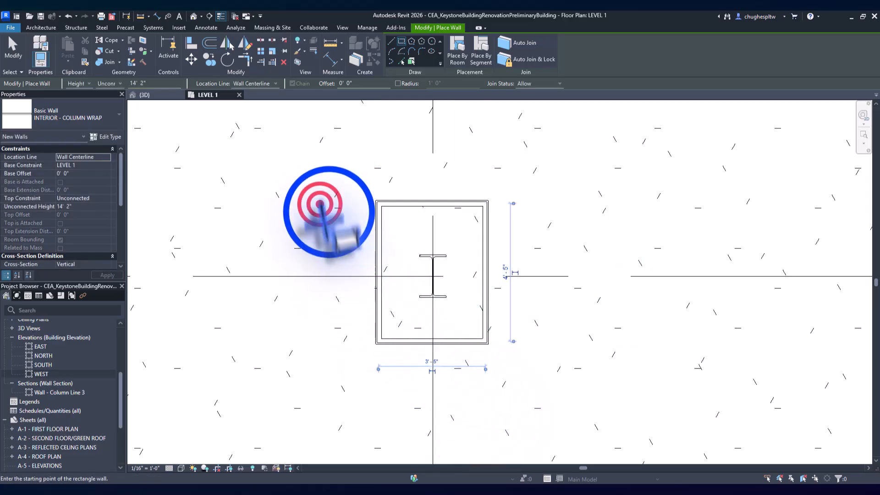
{"action": "left_click", "coordinate": [328, 211]}
{"action": "right_click", "coordinate": [323, 205]}
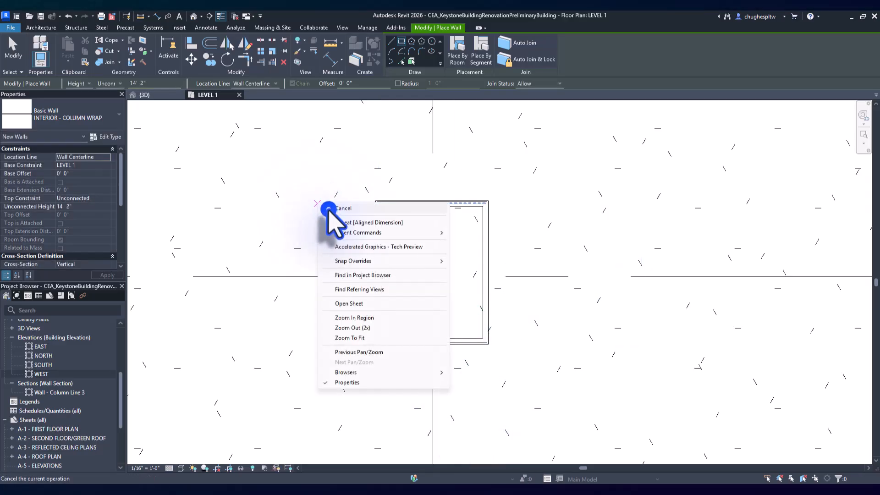
{"action": "left_click", "coordinate": [327, 211]}
{"action": "left_click", "coordinate": [357, 235]}
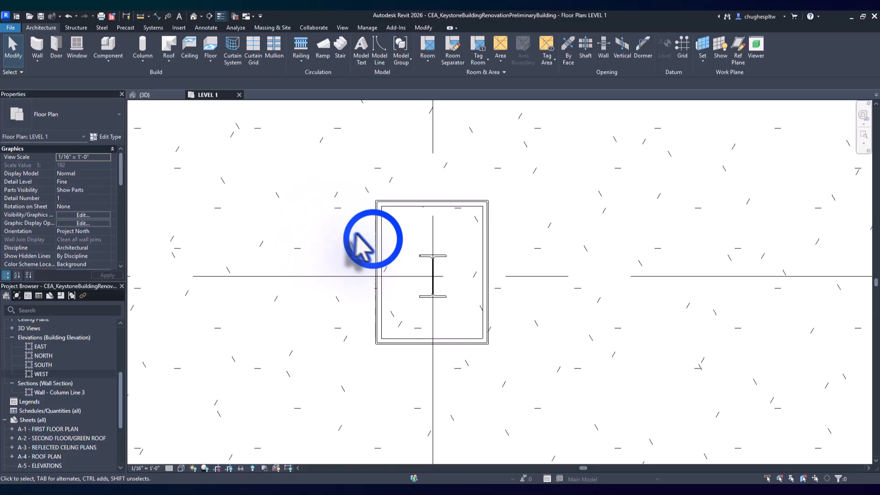
Check the orientation of the west and north walls around the B-2 column.
{"action": "left_click", "coordinate": [375, 240]}
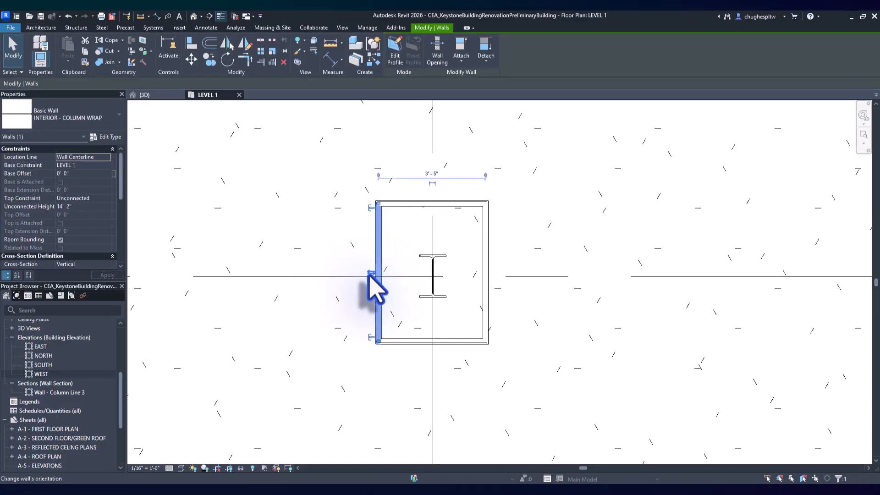
{"action": "left_click", "coordinate": [334, 221]}
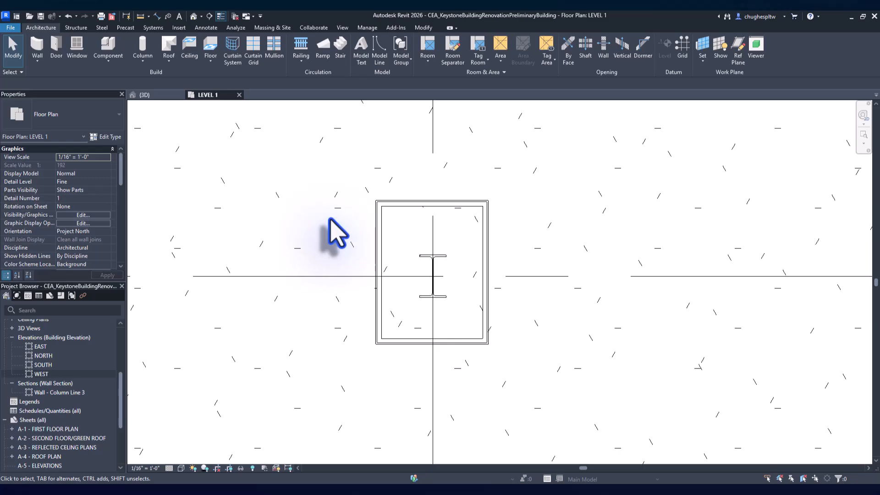
{"action": "left_click", "coordinate": [436, 202]}
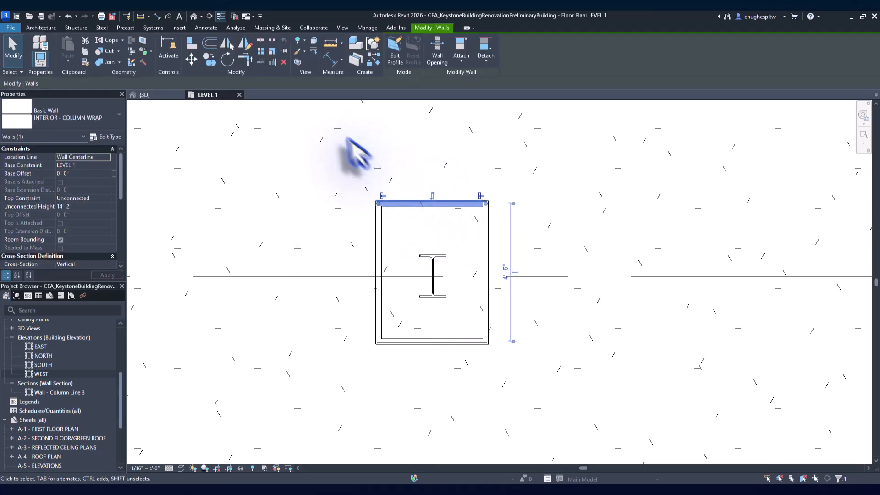
Align the inner face of the north wall to the column's north flange and the east wall's to the flange's east edge.
{"action": "left_click", "coordinate": [192, 44]}
{"action": "scroll", "coordinate": [439, 193], "scroll_direction": "up", "scroll_amount": 5}
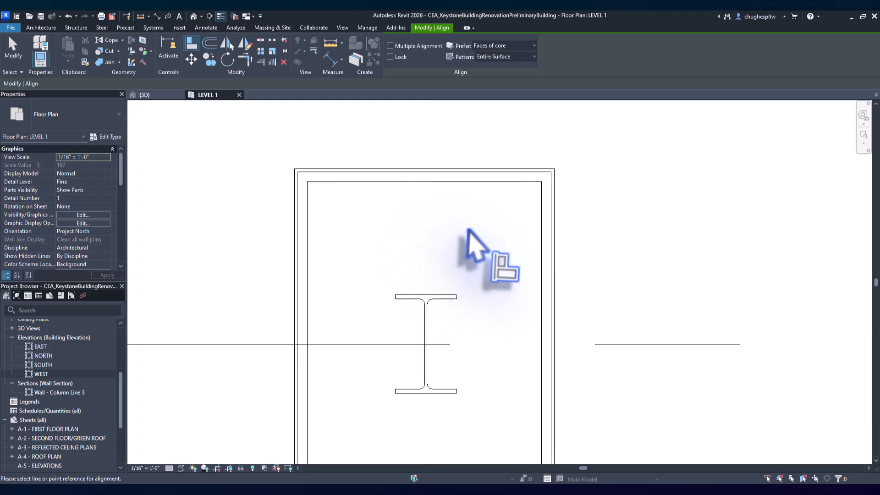
{"action": "left_click", "coordinate": [439, 301]}
{"action": "left_click", "coordinate": [438, 305]}
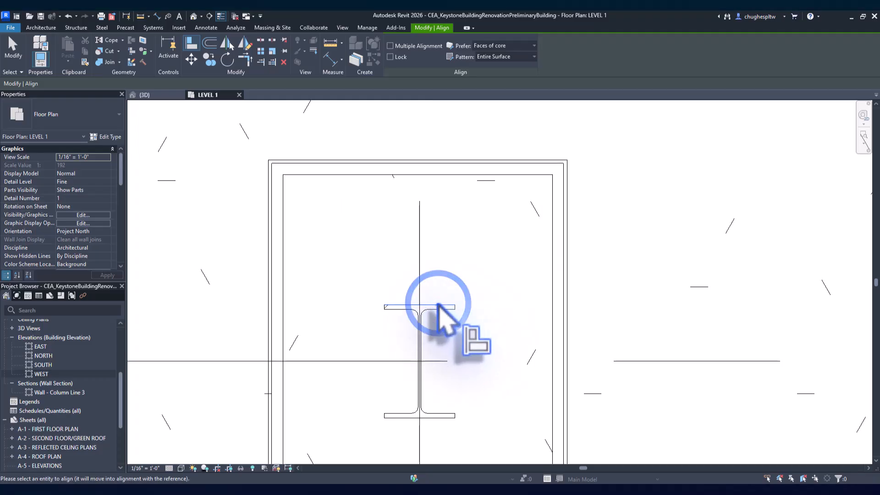
{"action": "left_click", "coordinate": [433, 176]}
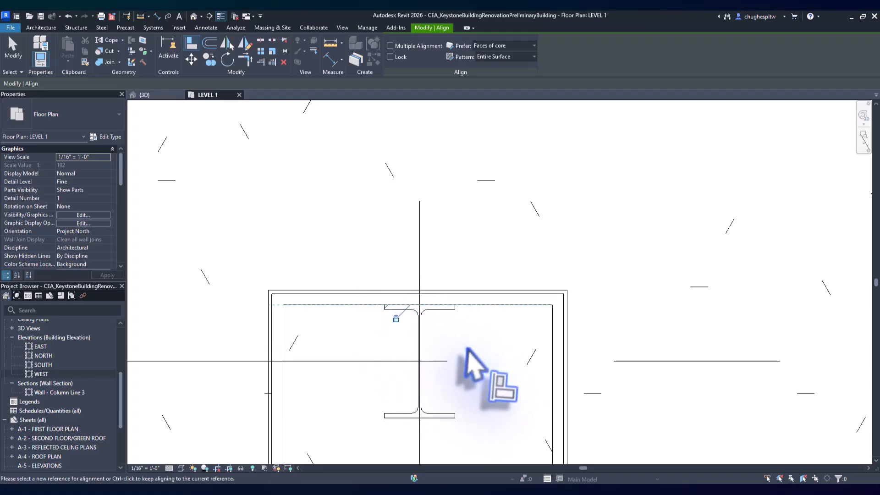
{"action": "scroll", "coordinate": [477, 366], "scroll_direction": "up", "scroll_amount": 3}
{"action": "left_click", "coordinate": [443, 265]}
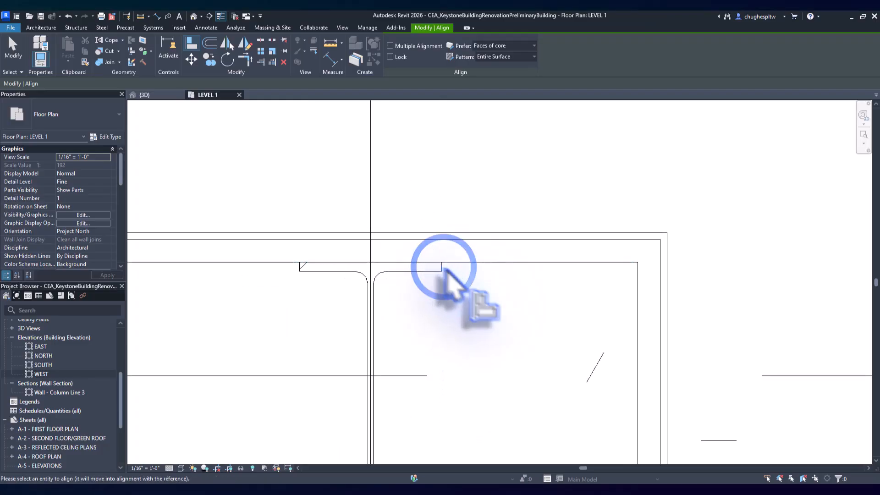
{"action": "scroll", "coordinate": [473, 308], "scroll_direction": "down", "scroll_amount": 2}
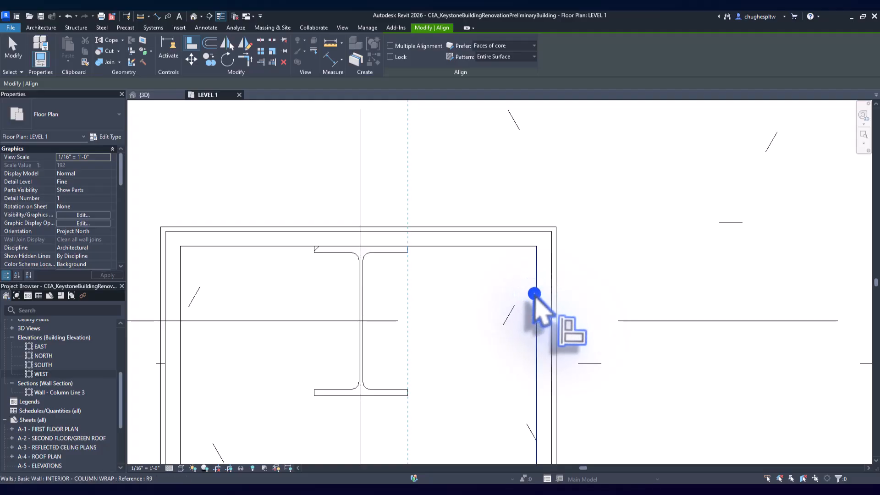
{"action": "left_click", "coordinate": [536, 294]}
Align and lock the inner faces of the south and west walls to the column's south flange and west flange edge.
{"action": "middle_click_drag", "start_coordinate": [372, 397], "coordinate": [413, 271]}
{"action": "left_click", "coordinate": [412, 270]}
{"action": "left_click", "coordinate": [407, 414]}
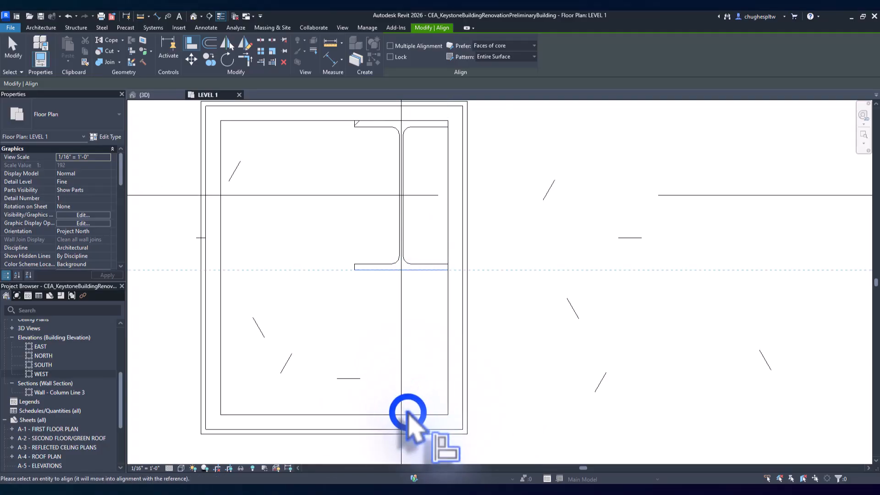
{"action": "left_click", "coordinate": [359, 255]}
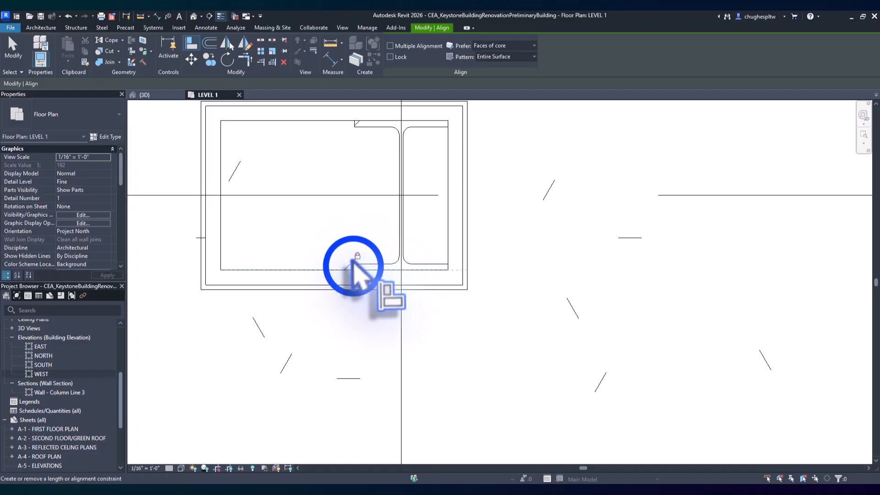
{"action": "left_click", "coordinate": [354, 266]}
{"action": "left_click", "coordinate": [222, 228]}
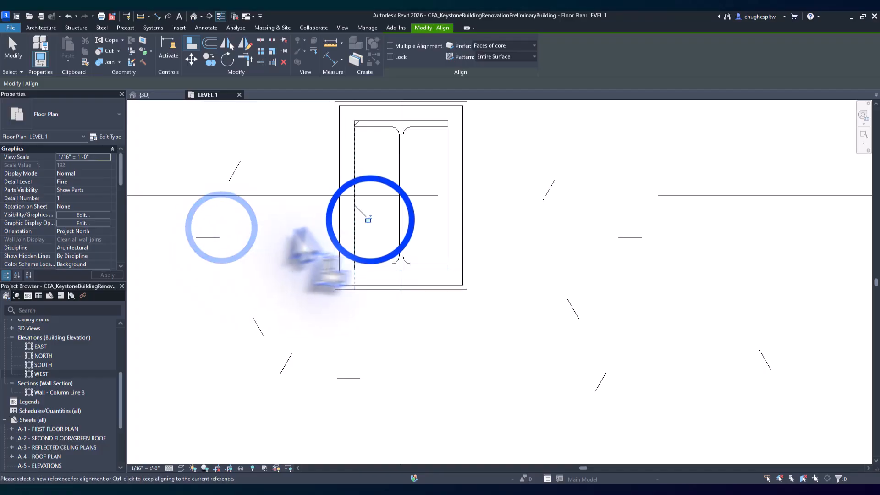
{"action": "left_click", "coordinate": [370, 220]}
{"action": "scroll", "coordinate": [409, 238], "scroll_direction": "down", "scroll_amount": 1}
{"action": "middle_click_drag", "start_coordinate": [409, 237], "coordinate": [376, 311]}
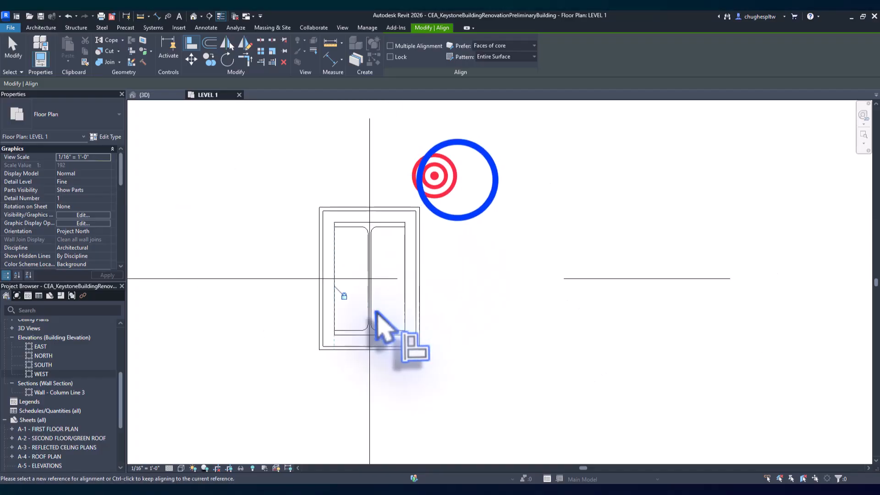
{"action": "right_click", "coordinate": [434, 176]}
{"action": "left_click", "coordinate": [458, 183]}
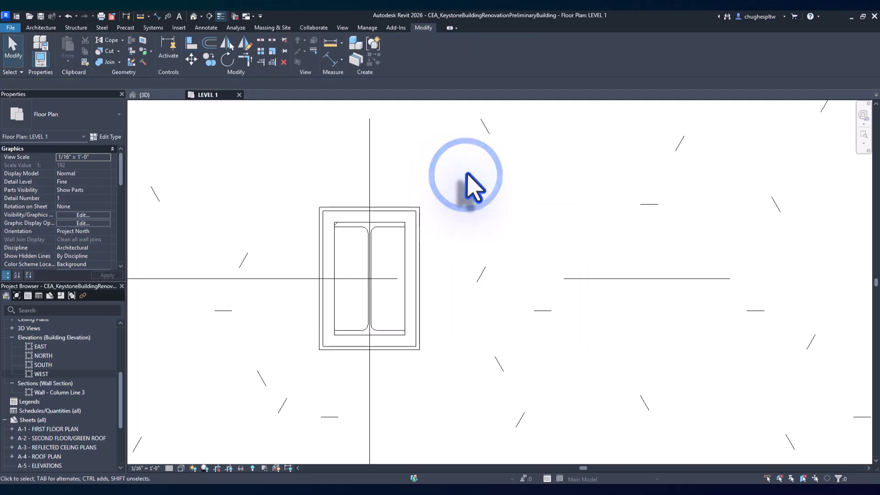
Examine the column wrap in the 3D view and return to the whole LEVEL 1 floor plan.
{"action": "left_click", "coordinate": [167, 95]}
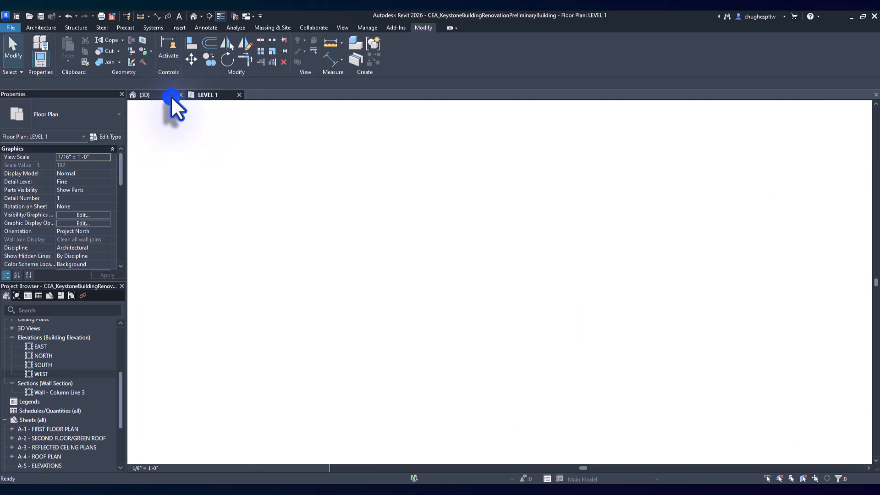
{"action": "scroll", "coordinate": [482, 364], "scroll_direction": "up", "scroll_amount": 5}
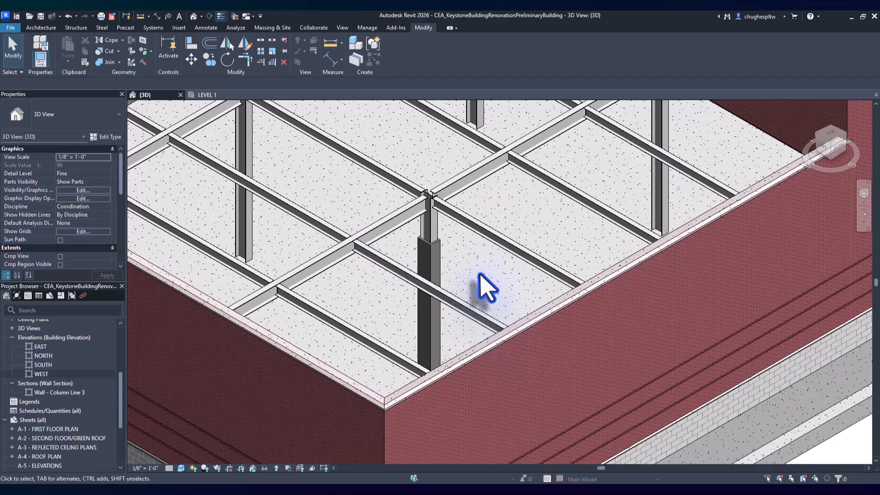
{"action": "scroll", "coordinate": [477, 282], "scroll_direction": "down", "scroll_amount": 5}
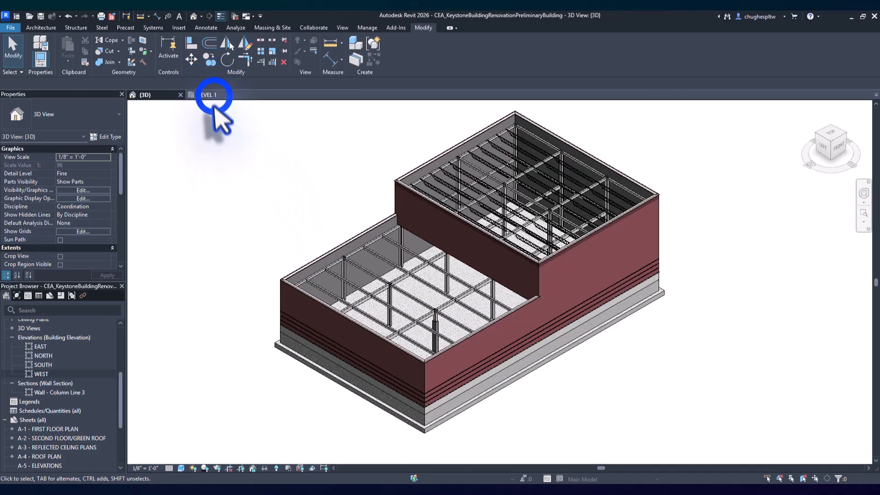
{"action": "left_click", "coordinate": [207, 95]}
{"action": "scroll", "coordinate": [339, 257], "scroll_direction": "down", "scroll_amount": 8}
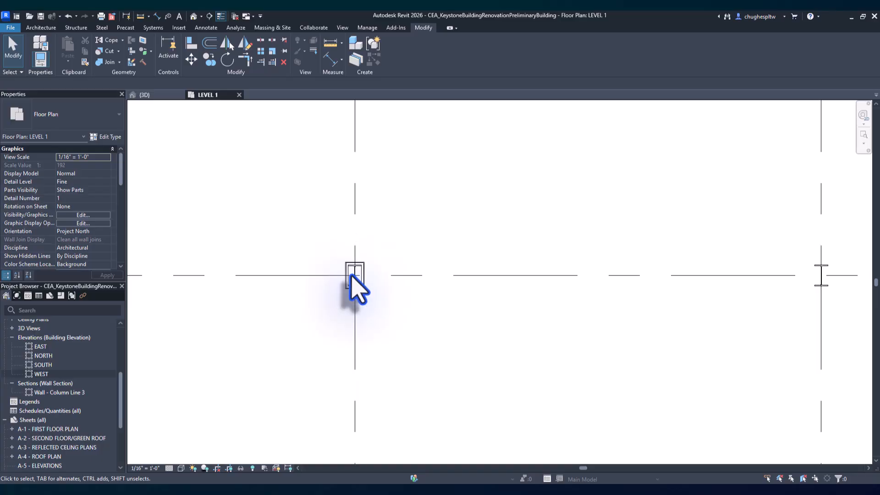
{"action": "middle_click_drag", "start_coordinate": [437, 215], "coordinate": [422, 269]}
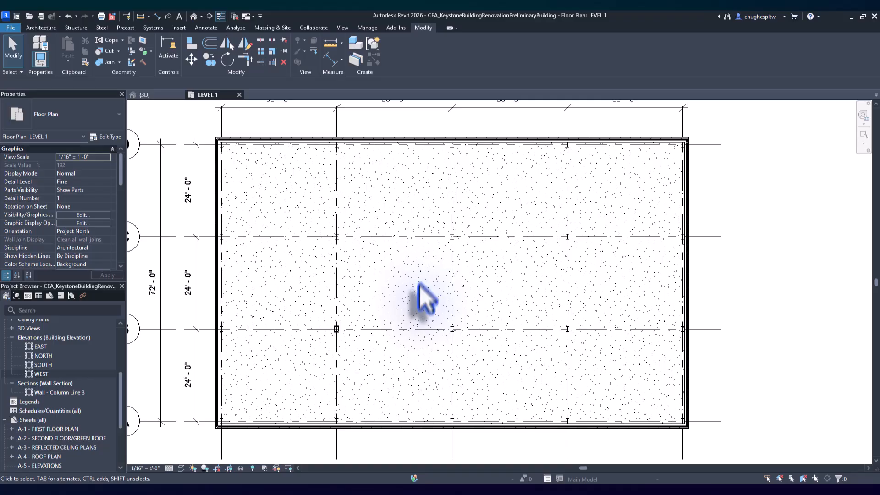
Copy the four wrap walls with Multiple enabled, from their inner northeast corner to the matching flange corner of the column at grids B-3.
{"action": "scroll", "coordinate": [336, 367], "scroll_direction": "up", "scroll_amount": 6}
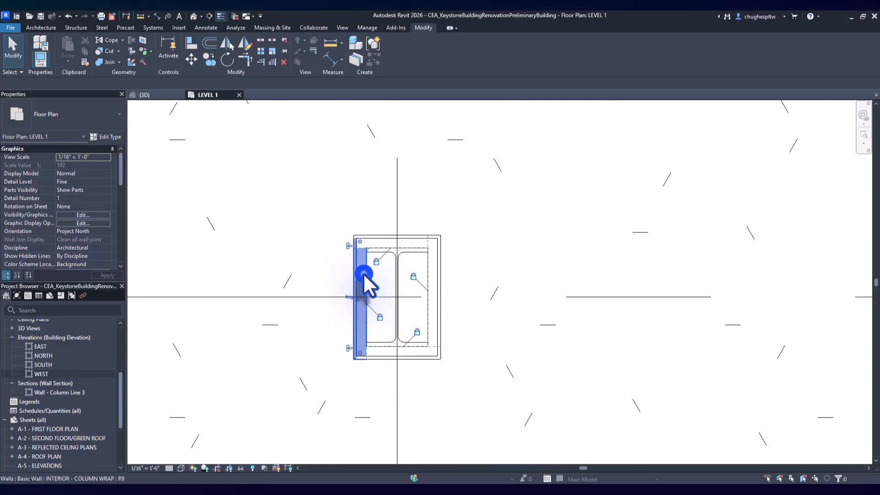
{"action": "left_click", "coordinate": [365, 278]}
{"action": "left_click", "coordinate": [385, 242], "text": "ctrl"}
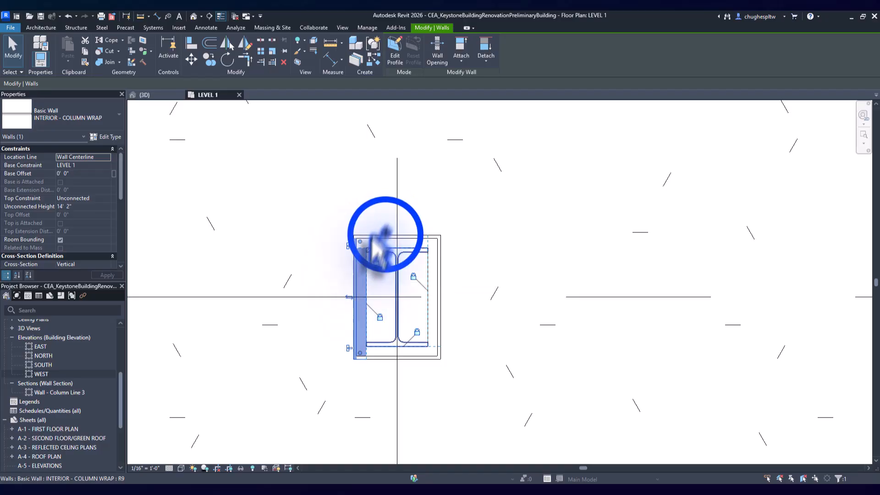
{"action": "left_click", "coordinate": [438, 269], "text": "ctrl"}
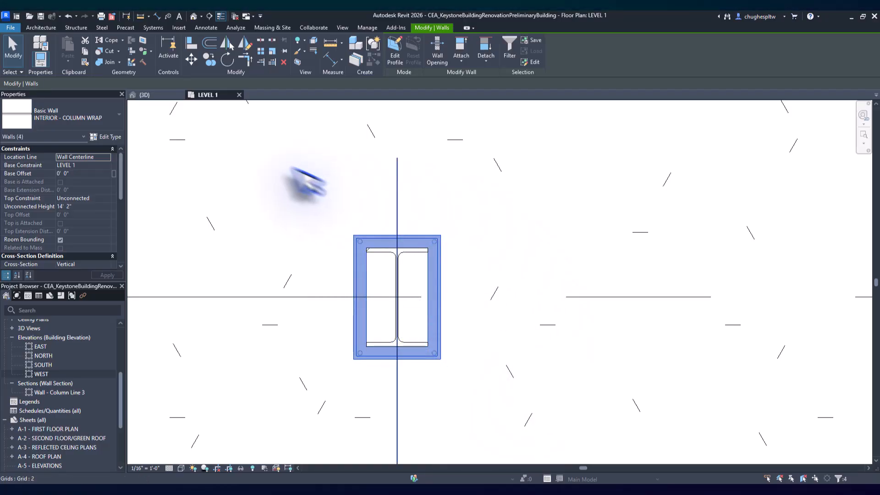
{"action": "left_click", "coordinate": [209, 59]}
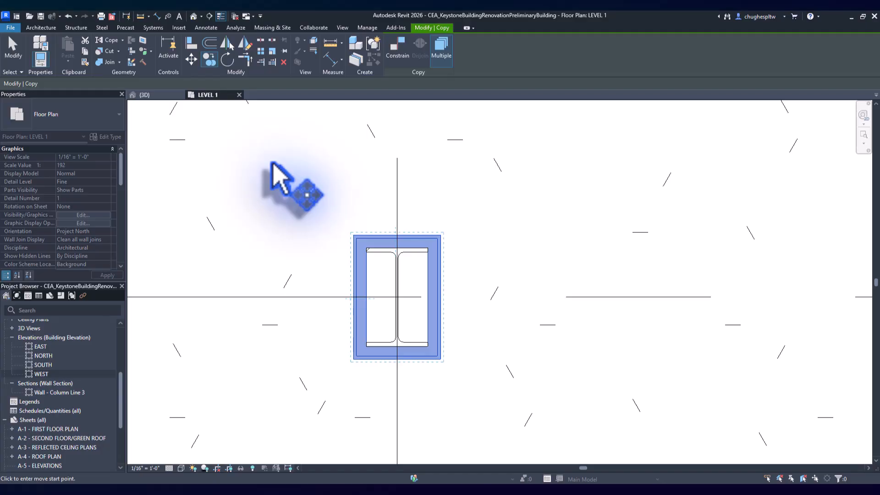
{"action": "scroll", "coordinate": [451, 227], "scroll_direction": "up", "scroll_amount": 5}
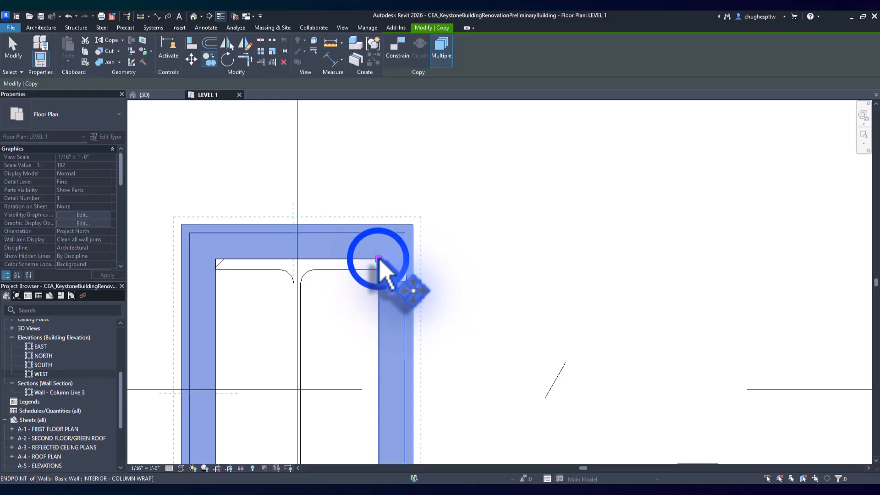
{"action": "scroll", "coordinate": [380, 262], "scroll_direction": "down", "scroll_amount": 5}
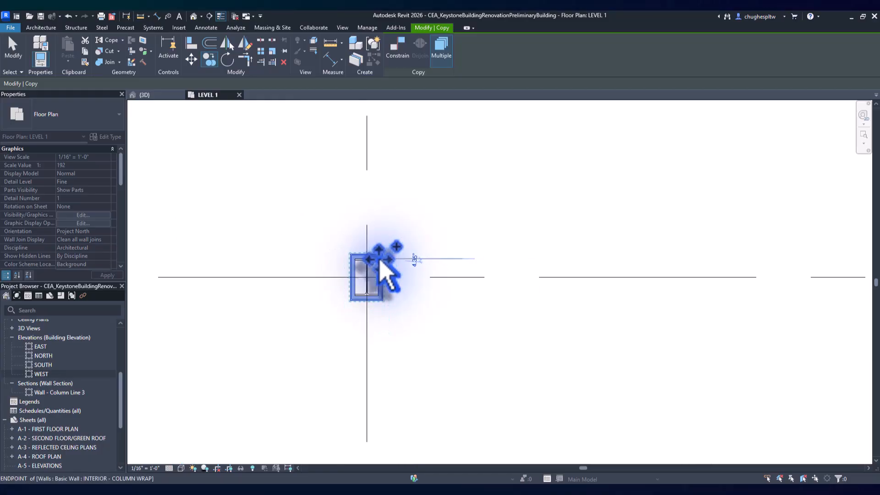
{"action": "left_click", "coordinate": [379, 262]}
{"action": "scroll", "coordinate": [639, 265], "scroll_direction": "up", "scroll_amount": 5}
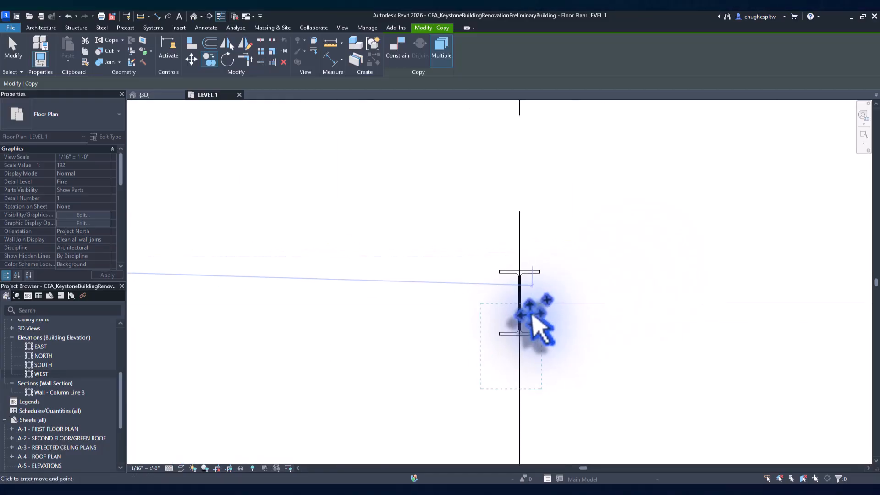
{"action": "left_click", "coordinate": [556, 211]}
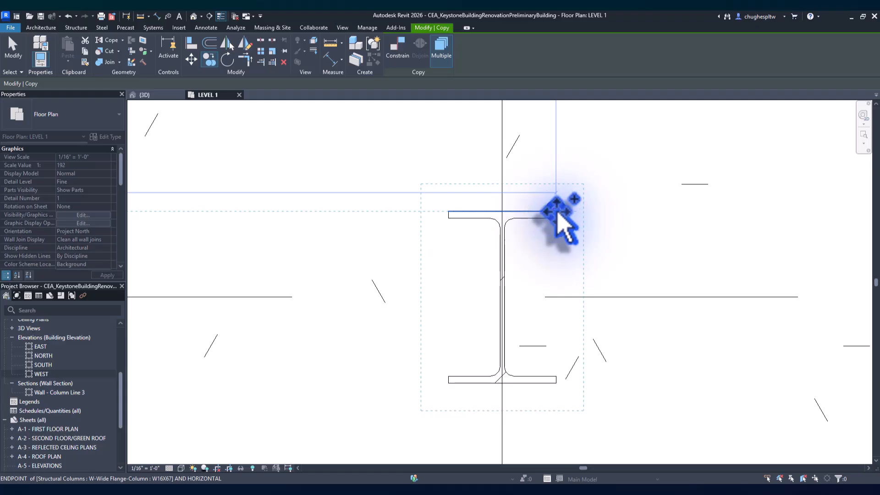
{"action": "scroll", "coordinate": [222, 251], "scroll_direction": "down", "scroll_amount": 4}
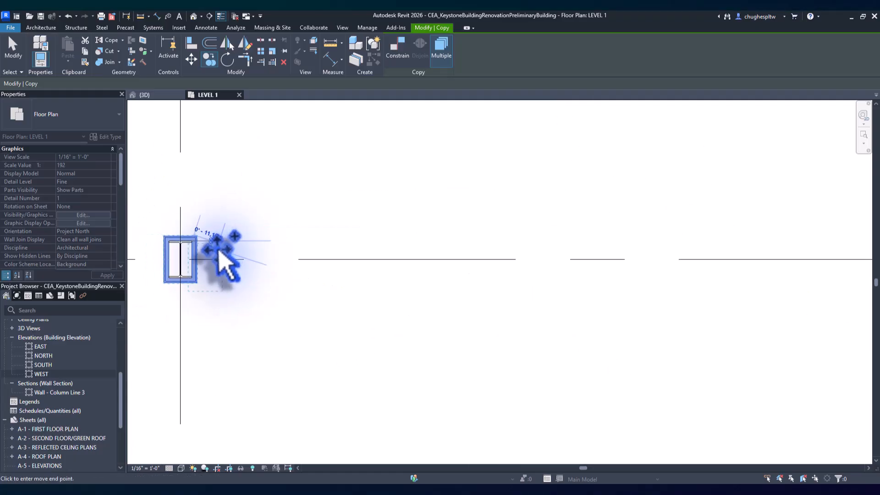
Place another copy of the four wrap walls on the next interior column to the east, at its northeast flange corner.
{"action": "scroll", "coordinate": [219, 252], "scroll_direction": "down", "scroll_amount": 2}
{"action": "middle_click_drag", "start_coordinate": [708, 250], "coordinate": [501, 252]}
{"action": "scroll", "coordinate": [469, 250], "scroll_direction": "up", "scroll_amount": 3}
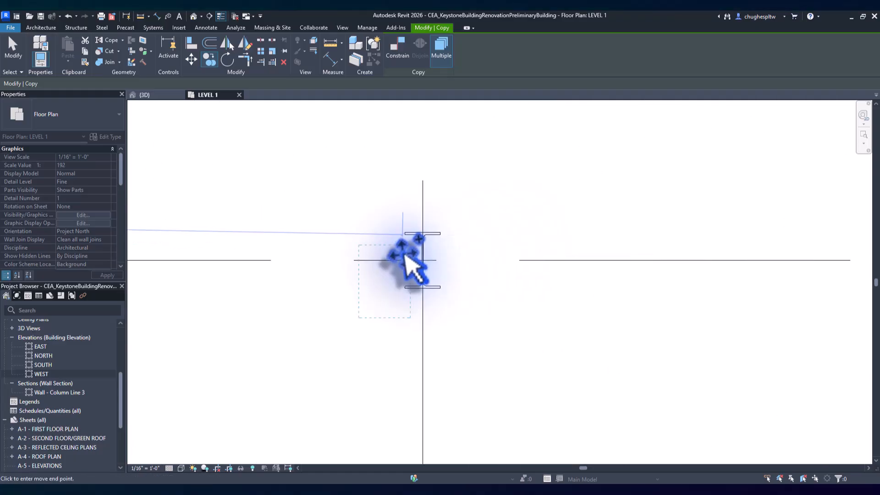
{"action": "scroll", "coordinate": [410, 263], "scroll_direction": "up", "scroll_amount": 4}
{"action": "left_click", "coordinate": [502, 191]}
Copy the wrap onto the column at the east exterior wall, then delete that copy's east wall.
{"action": "scroll", "coordinate": [405, 253], "scroll_direction": "down", "scroll_amount": 6}
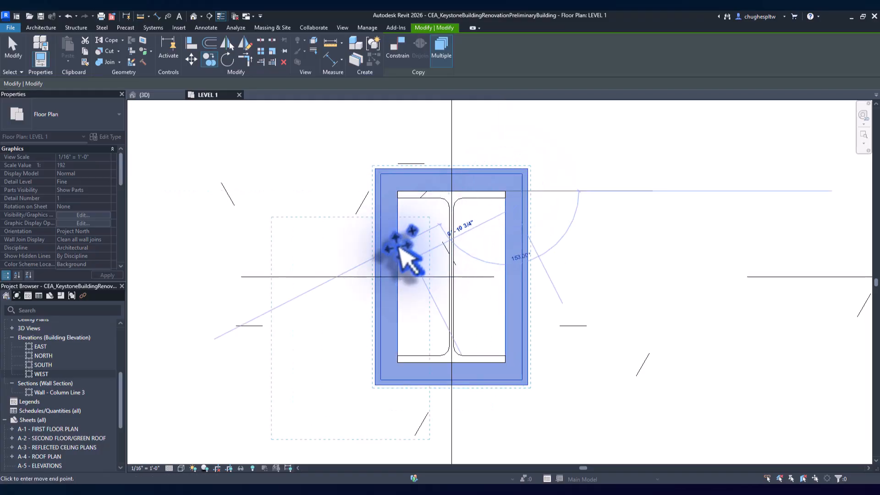
{"action": "scroll", "coordinate": [633, 238], "scroll_direction": "up", "scroll_amount": 7}
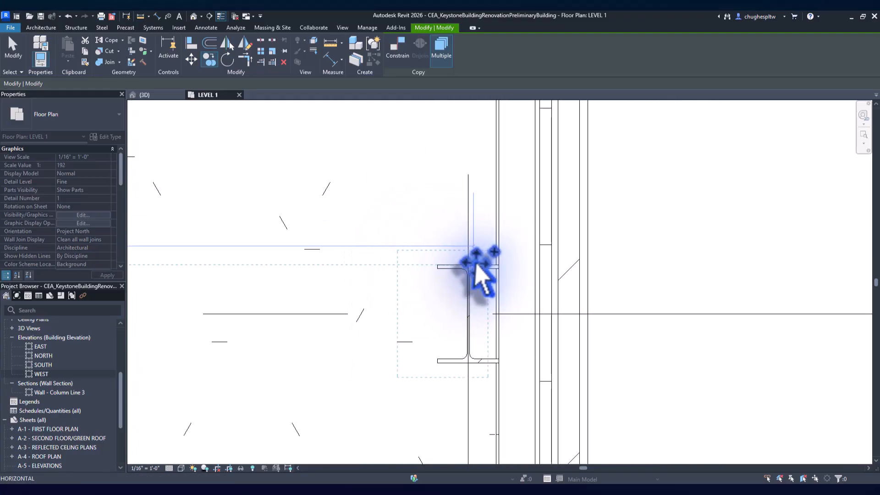
{"action": "left_click", "coordinate": [499, 266]}
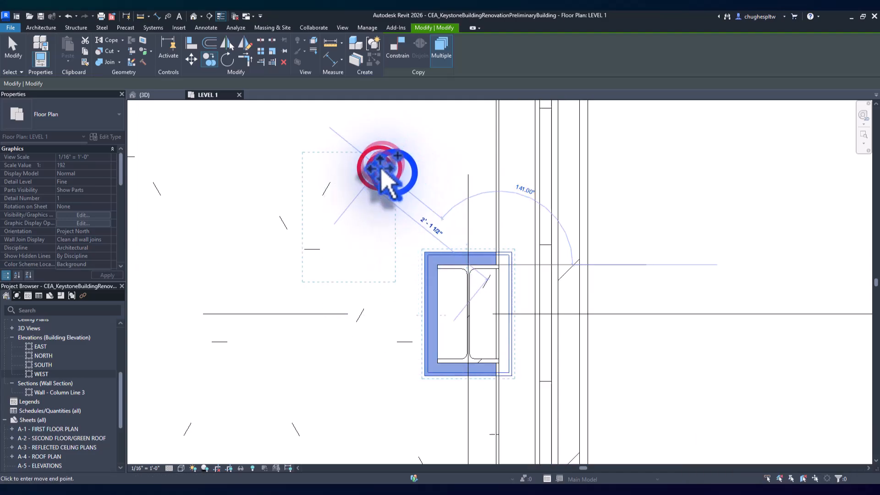
{"action": "right_click", "coordinate": [383, 164]}
{"action": "left_click", "coordinate": [395, 170]}
{"action": "right_click", "coordinate": [383, 164]}
{"action": "left_click", "coordinate": [397, 170]}
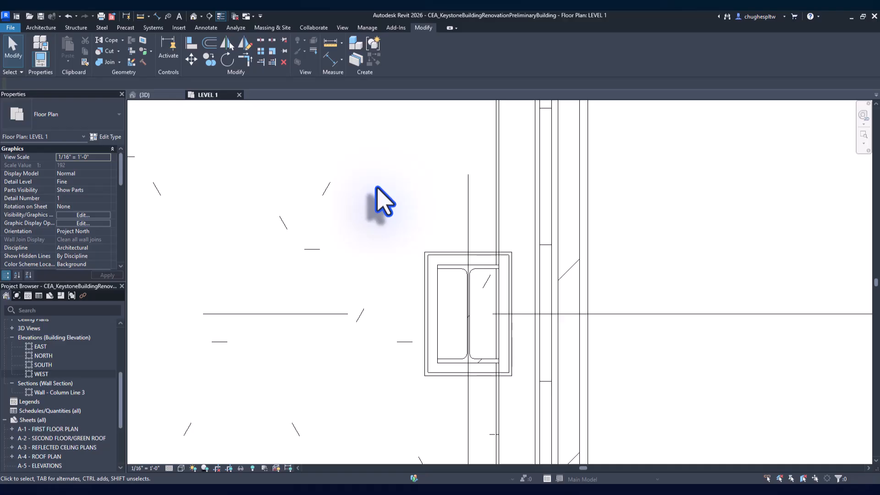
{"action": "left_click", "coordinate": [507, 271]}
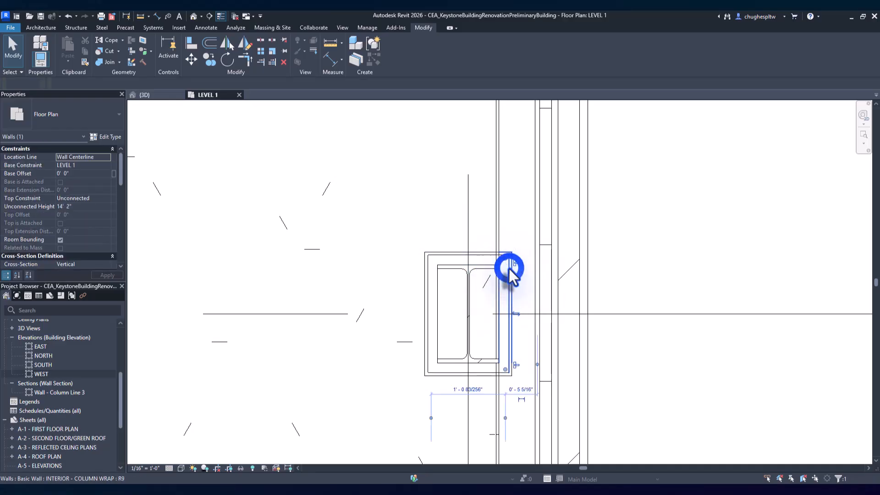
{"action": "key", "text": "Escape"}
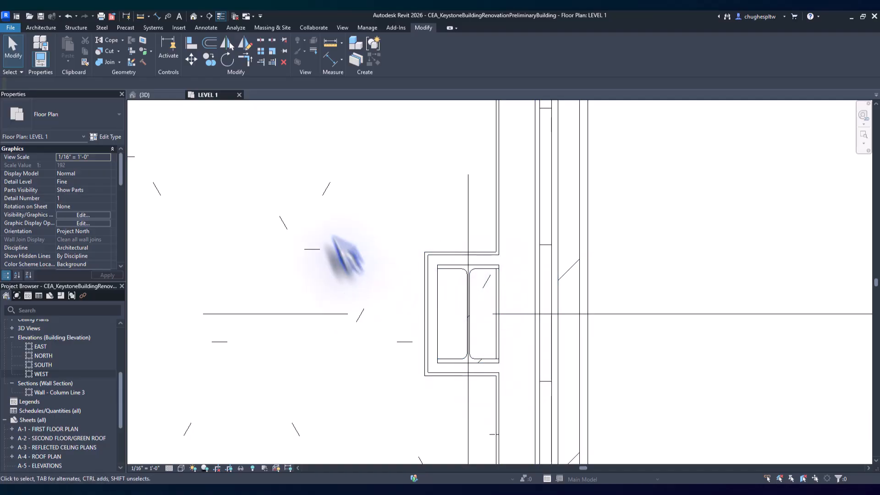
Copy the north, east and south walls of the westernmost wrap, by their inner northeast corner, onto the column at the west exterior wall.
{"action": "scroll", "coordinate": [350, 260], "scroll_direction": "down", "scroll_amount": 5}
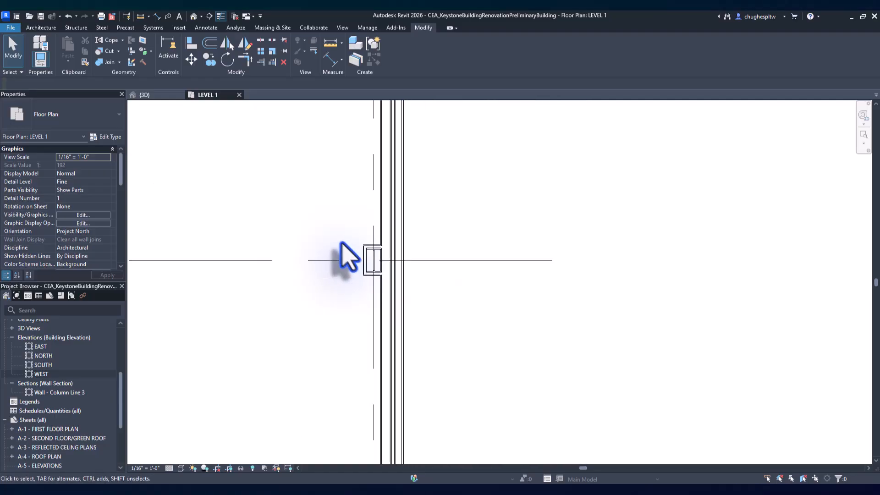
{"action": "middle_click_drag", "start_coordinate": [397, 231], "coordinate": [740, 235]}
{"action": "mouse_move", "coordinate": [307, 217]}
{"action": "middle_mouse_down"}
{"action": "mouse_move", "coordinate": [628, 210]}
{"action": "mouse_move", "coordinate": [604, 213]}
{"action": "mouse_move", "coordinate": [697, 220]}
{"action": "middle_mouse_up"}
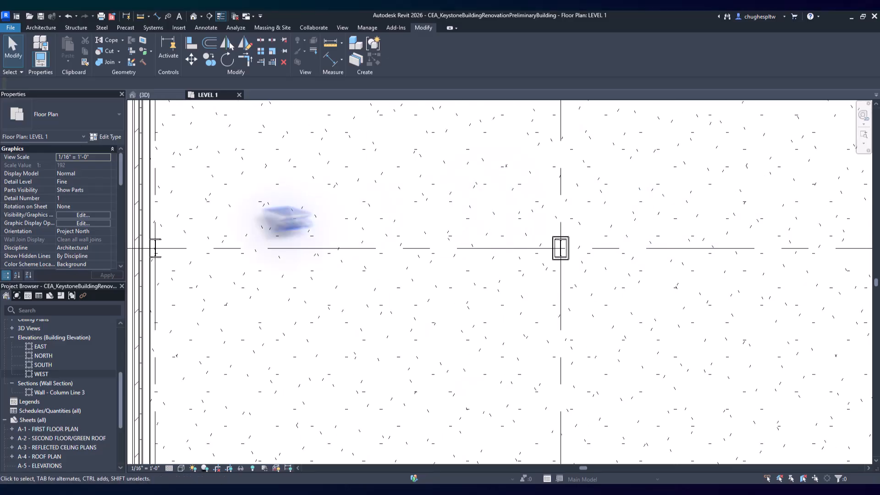
{"action": "middle_click_drag", "start_coordinate": [175, 256], "coordinate": [333, 254]}
{"action": "scroll", "coordinate": [706, 268], "scroll_direction": "up", "scroll_amount": 3}
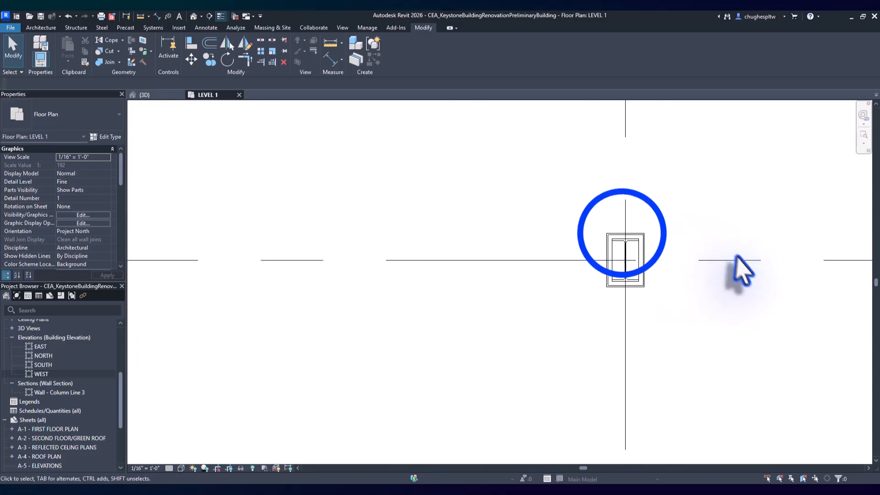
{"action": "scroll", "coordinate": [626, 241], "scroll_direction": "up", "scroll_amount": 2}
{"action": "left_click", "coordinate": [622, 233]}
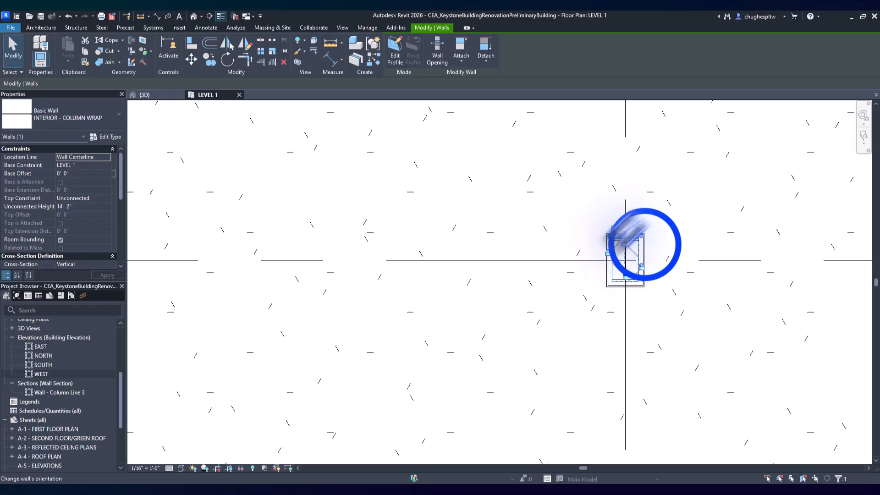
{"action": "left_click", "coordinate": [643, 244], "text": "ctrl"}
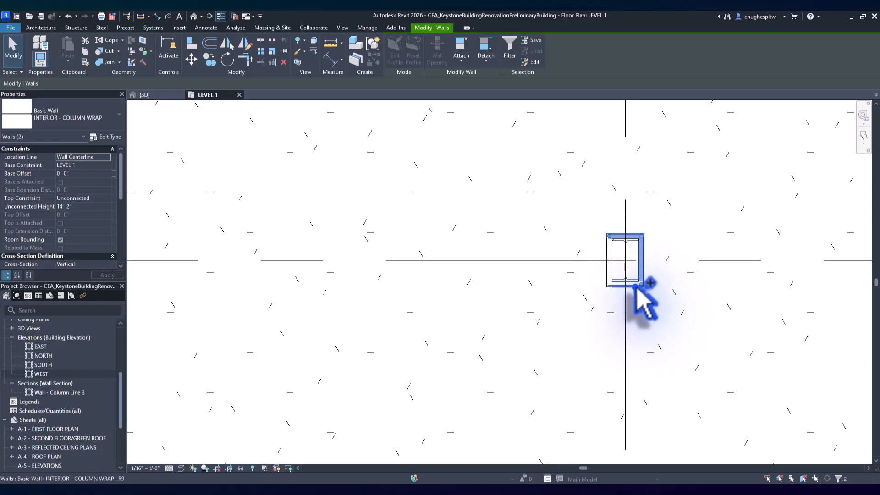
{"action": "left_click", "coordinate": [210, 61]}
{"action": "scroll", "coordinate": [672, 254], "scroll_direction": "up", "scroll_amount": 5}
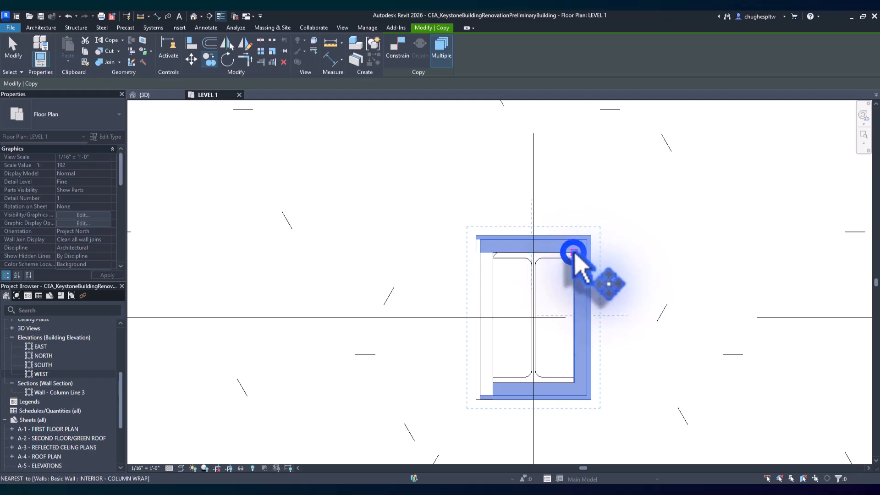
{"action": "left_click", "coordinate": [574, 252]}
{"action": "scroll", "coordinate": [576, 255], "scroll_direction": "down", "scroll_amount": 5}
{"action": "middle_click_drag", "start_coordinate": [272, 276], "coordinate": [507, 255]}
{"action": "scroll", "coordinate": [501, 275], "scroll_direction": "up", "scroll_amount": 6}
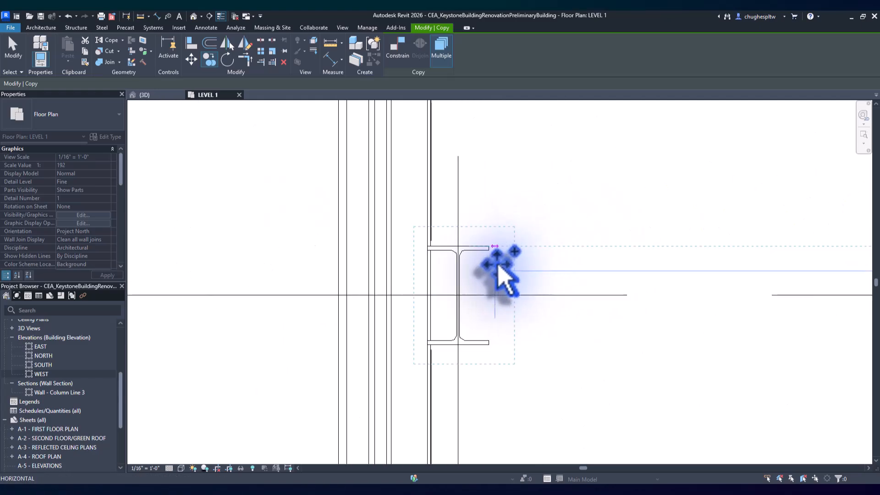
{"action": "left_click", "coordinate": [488, 243]}
{"action": "middle_click_drag", "start_coordinate": [414, 317], "coordinate": [259, 324]}
{"action": "scroll", "coordinate": [260, 323], "scroll_direction": "down", "scroll_amount": 3}
{"action": "right_click", "coordinate": [441, 251]}
{"action": "left_click", "coordinate": [454, 260]}
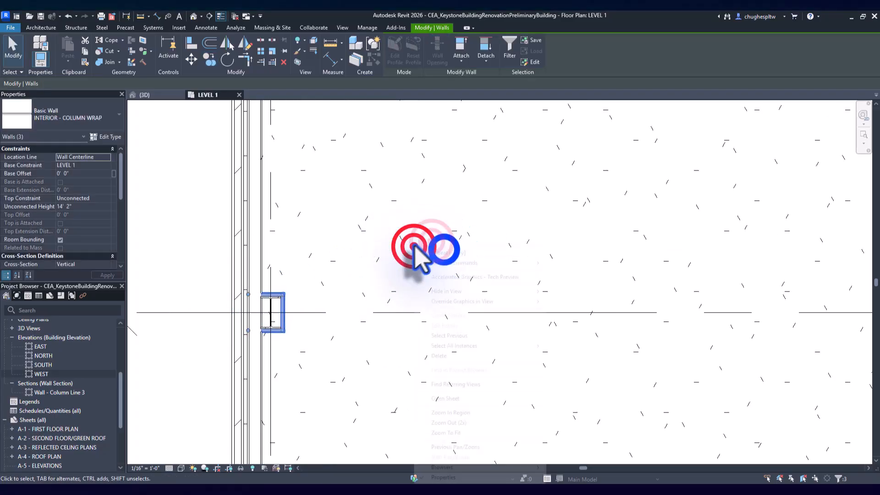
{"action": "right_click", "coordinate": [432, 242]}
{"action": "left_click", "coordinate": [447, 246]}
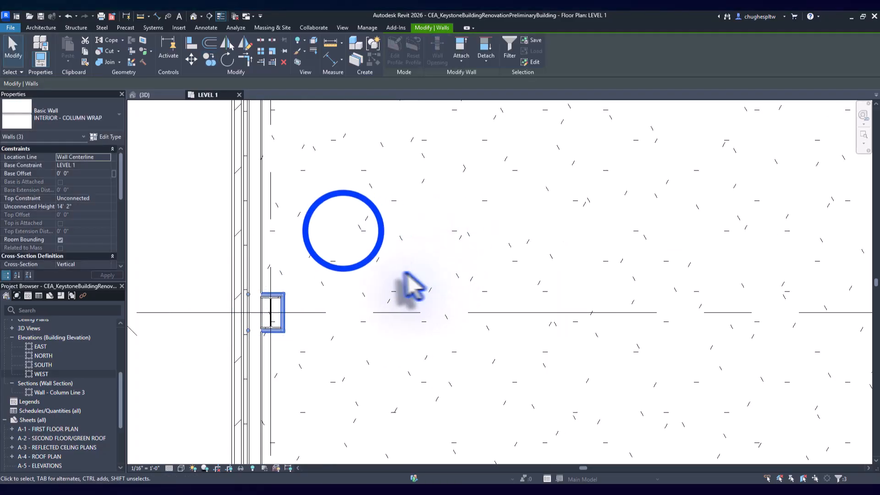
Select all five wrapped columns along the row and filter the selection to Walls only, excluding Structural Columns.
{"action": "middle_click_drag", "start_coordinate": [407, 273], "coordinate": [282, 251]}
{"action": "scroll", "coordinate": [282, 252], "scroll_direction": "down", "scroll_amount": 2}
{"action": "scroll", "coordinate": [281, 251], "scroll_direction": "down", "scroll_amount": 2}
{"action": "left_click", "coordinate": [343, 230]}
{"action": "middle_click_drag", "start_coordinate": [409, 235], "coordinate": [227, 280]}
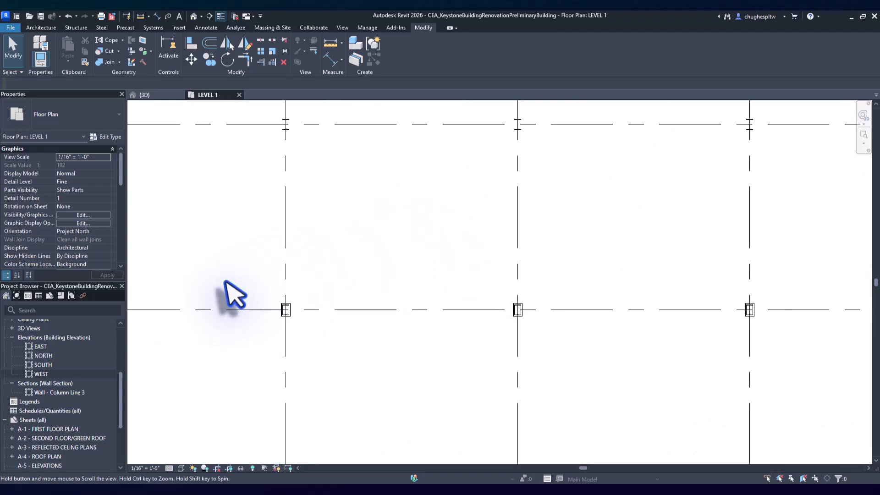
{"action": "scroll", "coordinate": [227, 281], "scroll_direction": "down", "scroll_amount": 2}
{"action": "middle_click_drag", "start_coordinate": [367, 298], "coordinate": [430, 296]}
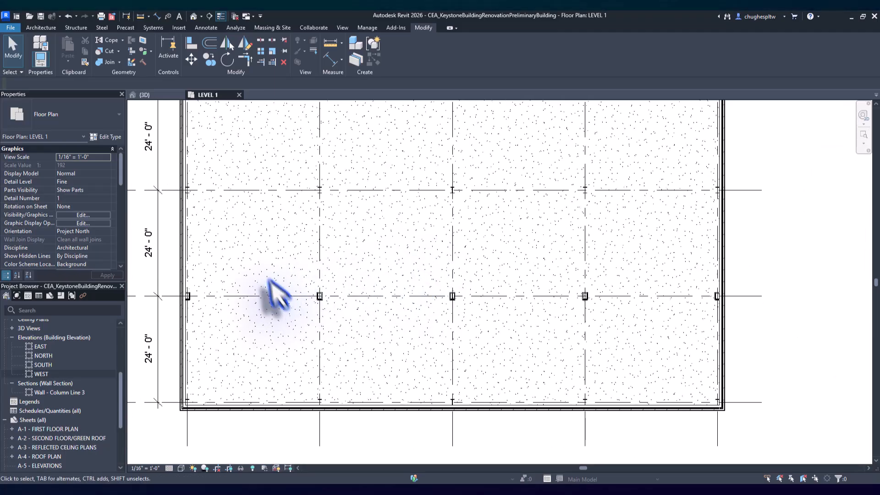
{"action": "middle_click_drag", "start_coordinate": [270, 286], "coordinate": [309, 284]}
{"action": "left_click_drag", "start_coordinate": [220, 284], "coordinate": [774, 317]}
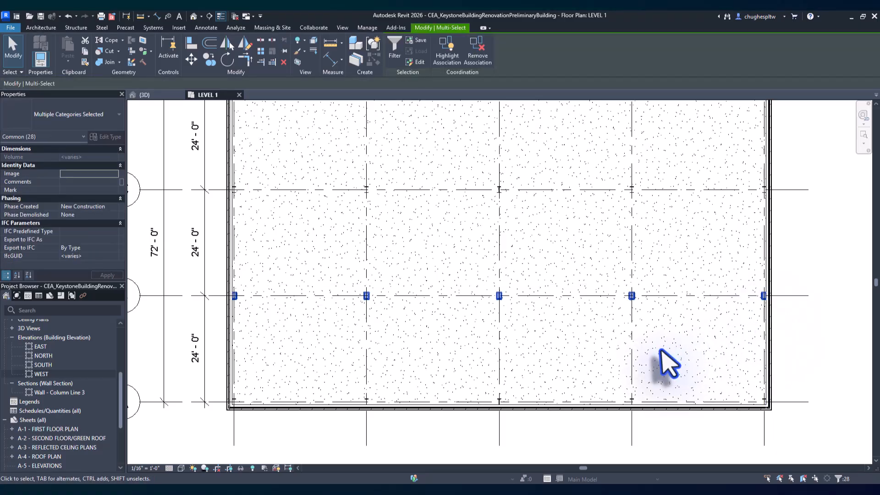
{"action": "left_click", "coordinate": [395, 48]}
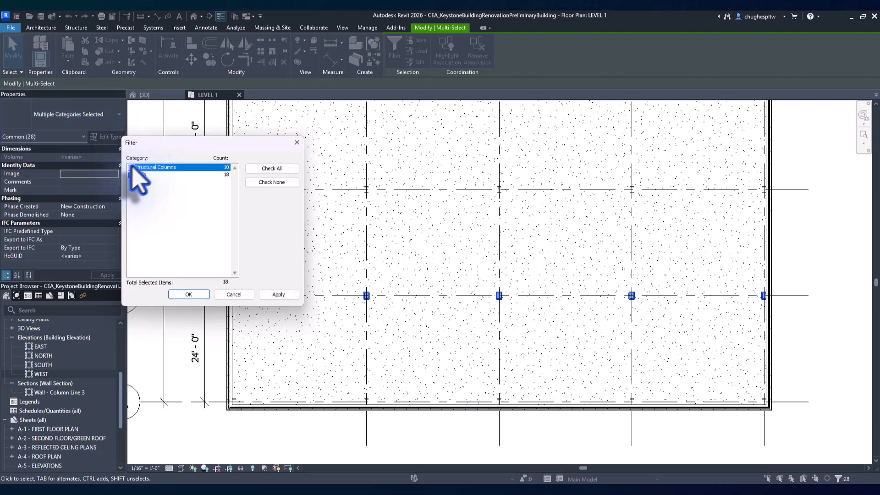
{"action": "left_click", "coordinate": [275, 295]}
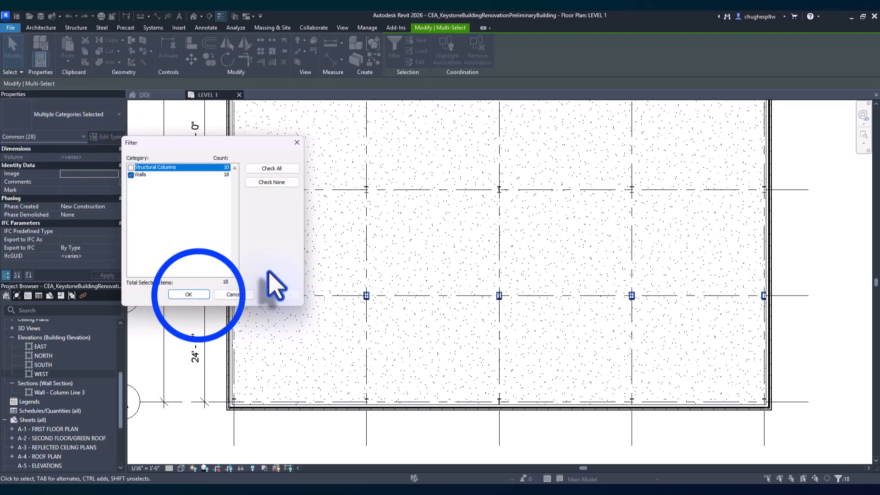
{"action": "left_click", "coordinate": [198, 295]}
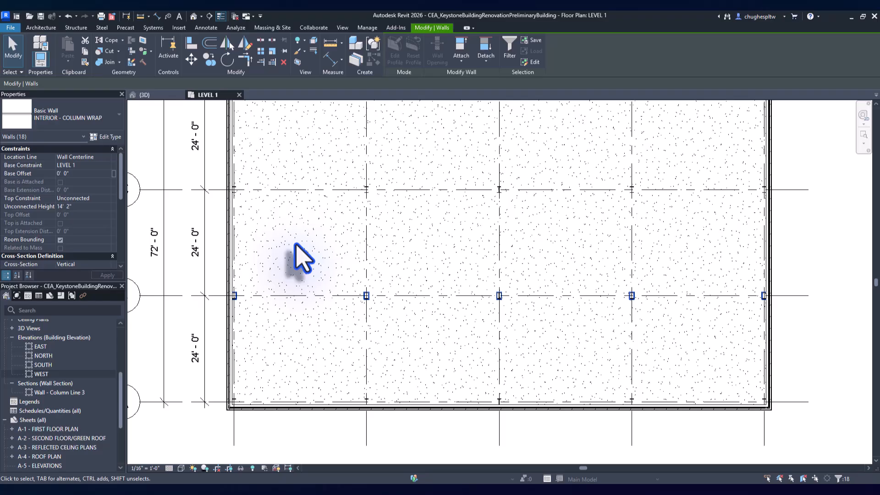
Remove the south wall of each of the five column wraps from the selection.
{"action": "scroll", "coordinate": [255, 390], "scroll_direction": "up", "scroll_amount": 4}
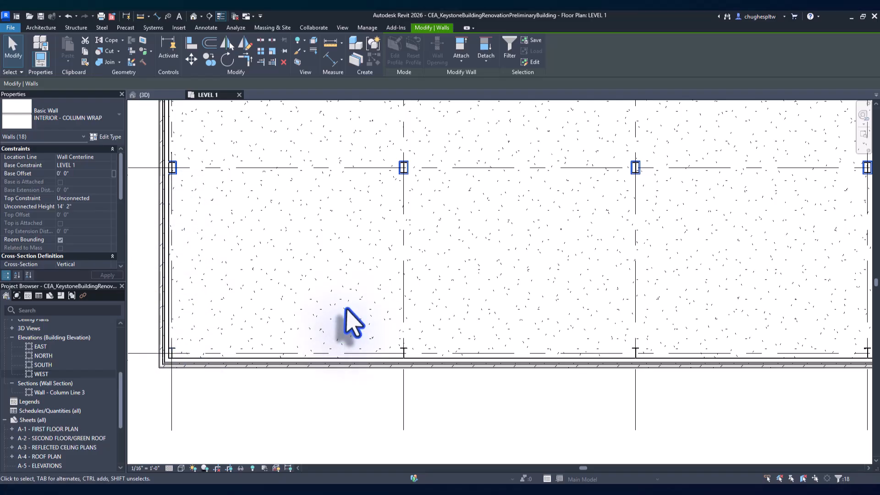
{"action": "scroll", "coordinate": [182, 192], "scroll_direction": "up", "scroll_amount": 8}
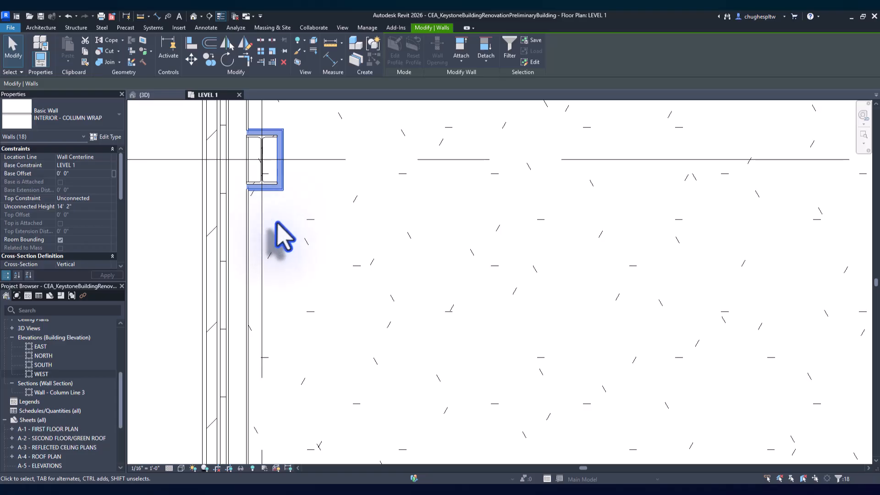
{"action": "left_click", "coordinate": [273, 192]}
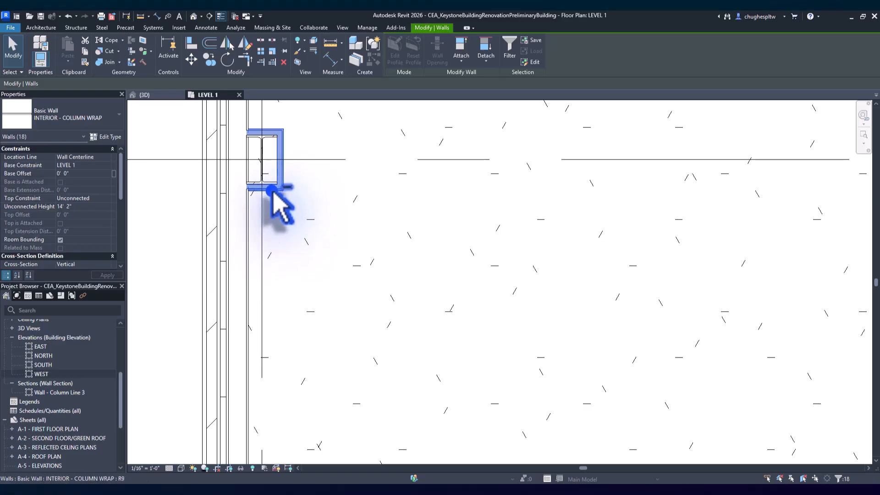
{"action": "scroll", "coordinate": [335, 255], "scroll_direction": "down", "scroll_amount": 5}
{"action": "middle_click_drag", "start_coordinate": [275, 281], "coordinate": [372, 324]}
{"action": "scroll", "coordinate": [372, 324], "scroll_direction": "up", "scroll_amount": 3}
{"action": "left_click", "coordinate": [360, 181], "text": "shift"}
{"action": "scroll", "coordinate": [523, 293], "scroll_direction": "down", "scroll_amount": 2}
{"action": "middle_click_drag", "start_coordinate": [523, 294], "coordinate": [300, 315]}
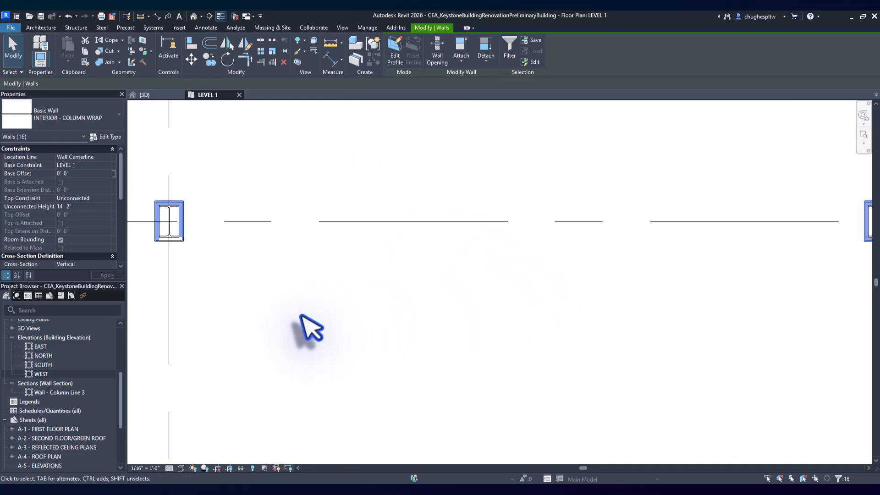
{"action": "scroll", "coordinate": [301, 315], "scroll_direction": "down", "scroll_amount": 2}
{"action": "scroll", "coordinate": [609, 285], "scroll_direction": "up", "scroll_amount": 3}
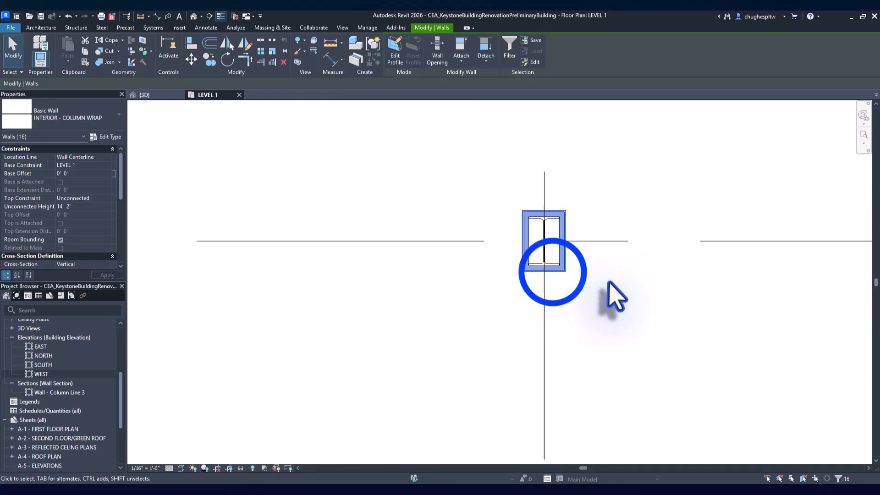
{"action": "left_click", "coordinate": [552, 272], "text": "shift"}
{"action": "middle_click_drag", "start_coordinate": [631, 318], "coordinate": [288, 316]}
{"action": "scroll", "coordinate": [288, 316], "scroll_direction": "down", "scroll_amount": 4}
{"action": "middle_click_drag", "start_coordinate": [601, 348], "coordinate": [108, 324]}
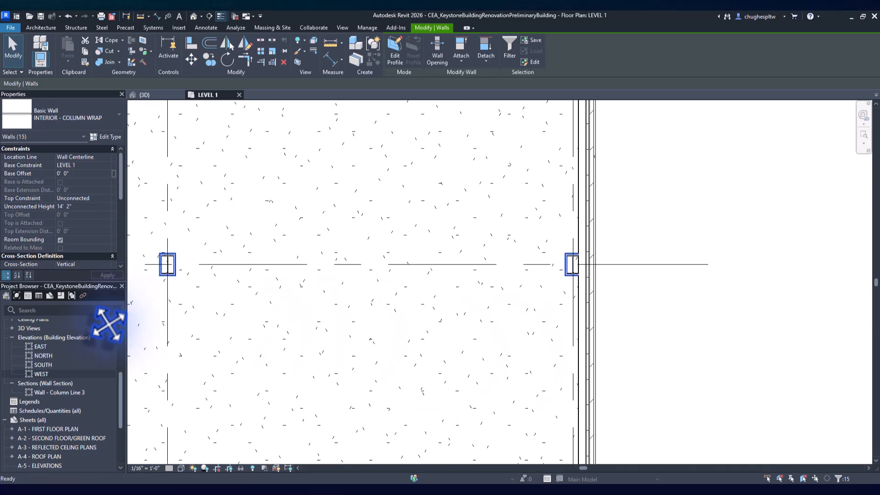
{"action": "middle_click_drag", "start_coordinate": [220, 304], "coordinate": [325, 311]}
{"action": "left_click", "coordinate": [275, 283], "text": "shift"}
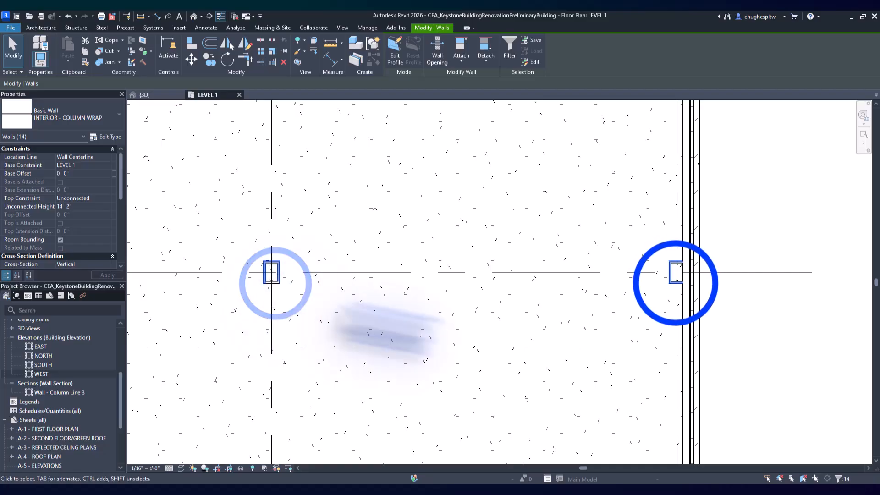
{"action": "left_click", "coordinate": [676, 282], "text": "shift"}
Copy the selected three-sided wraps from the grid B columns to the grid A columns, using a wrap's inner northeast corner as the base point.
{"action": "scroll", "coordinate": [447, 324], "scroll_direction": "down", "scroll_amount": 2}
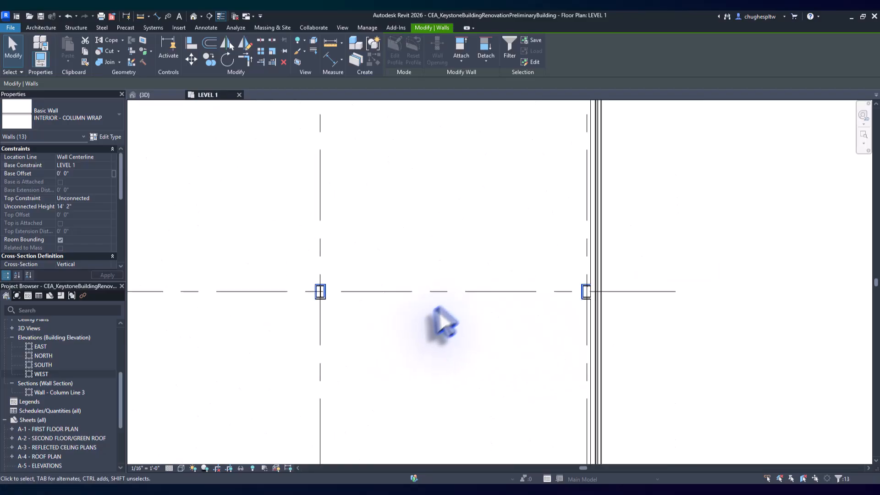
{"action": "mouse_move", "coordinate": [504, 338]}
{"action": "middle_mouse_down"}
{"action": "mouse_move", "coordinate": [529, 339]}
{"action": "mouse_move", "coordinate": [539, 301]}
{"action": "middle_mouse_up"}
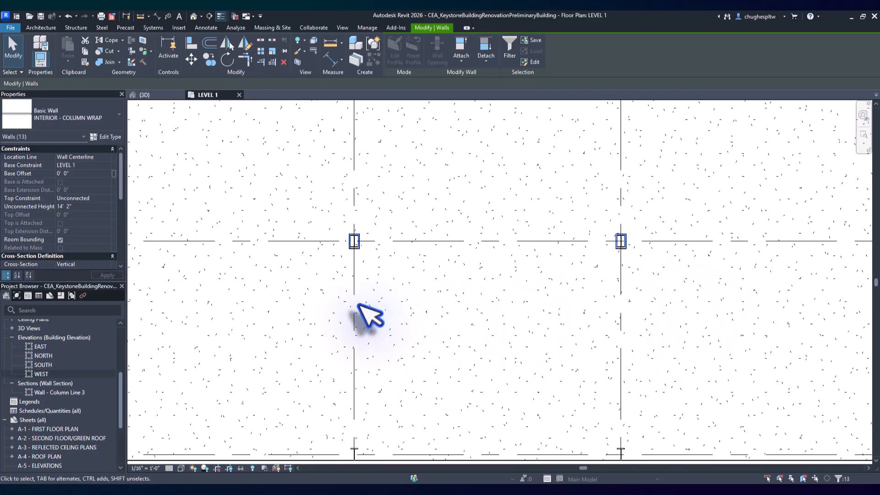
{"action": "left_click", "coordinate": [208, 60]}
{"action": "scroll", "coordinate": [350, 264], "scroll_direction": "up", "scroll_amount": 4}
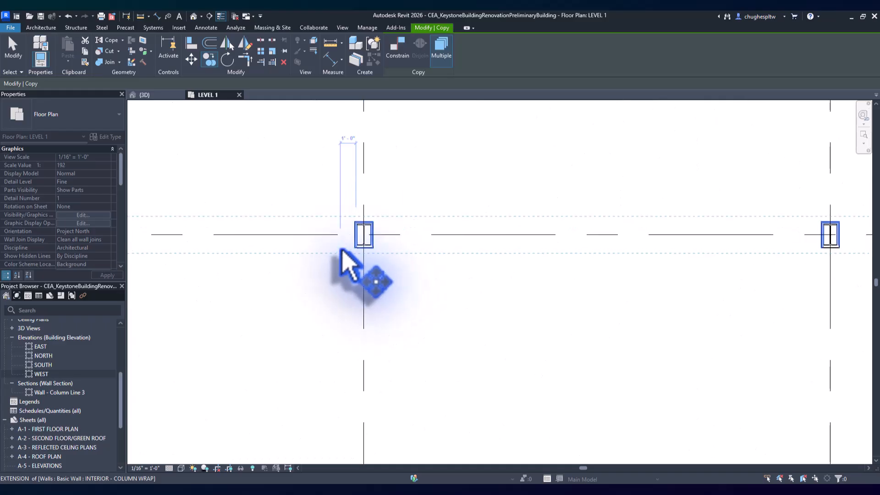
{"action": "scroll", "coordinate": [403, 216], "scroll_direction": "up", "scroll_amount": 3}
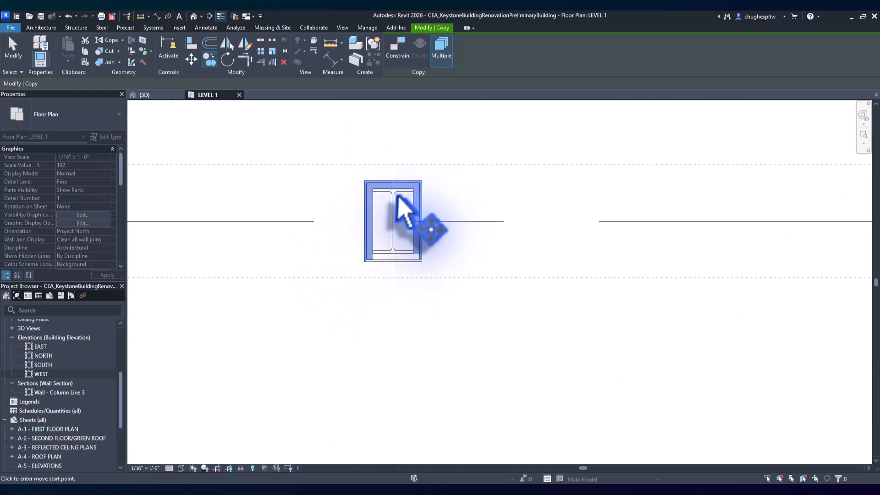
{"action": "left_click", "coordinate": [424, 185]}
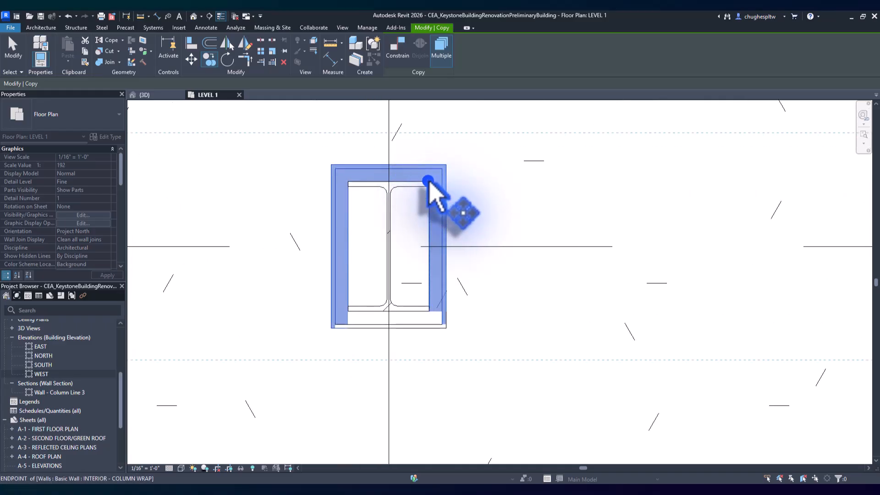
{"action": "scroll", "coordinate": [429, 181], "scroll_direction": "down", "scroll_amount": 8}
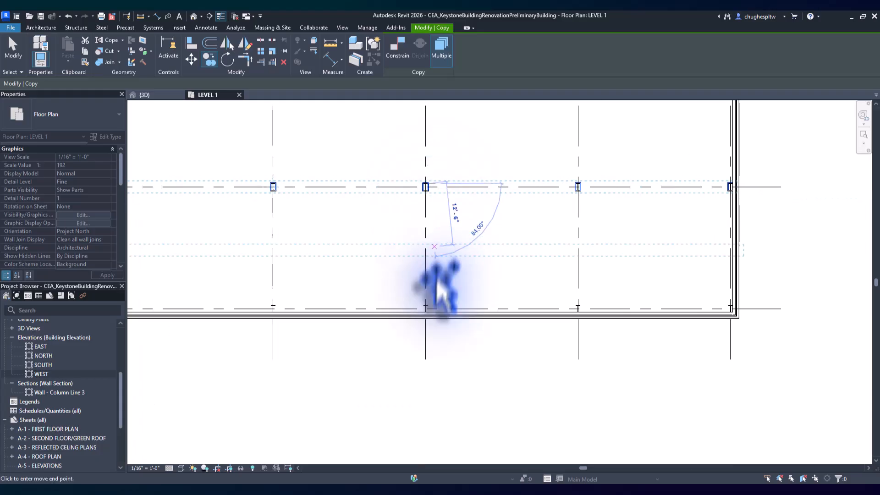
{"action": "scroll", "coordinate": [438, 288], "scroll_direction": "up", "scroll_amount": 10}
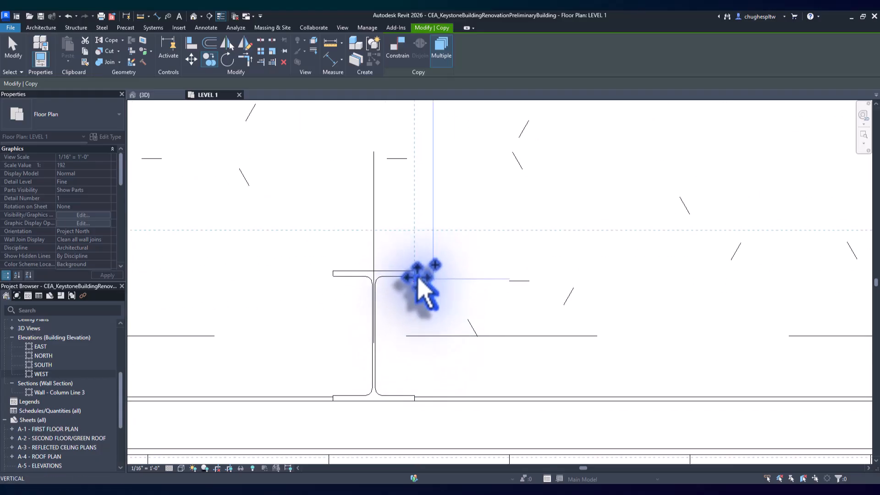
{"action": "left_click", "coordinate": [414, 272]}
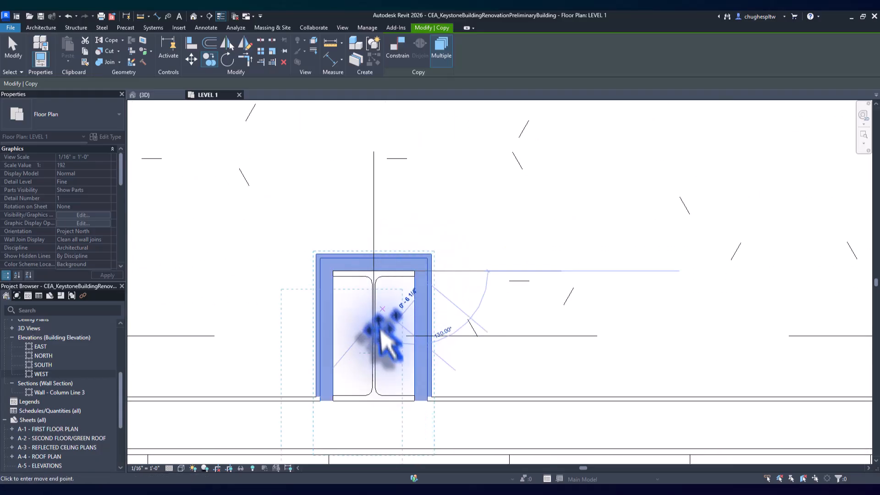
{"action": "scroll", "coordinate": [387, 335], "scroll_direction": "down", "scroll_amount": 5}
{"action": "scroll", "coordinate": [389, 329], "scroll_direction": "down", "scroll_amount": 4}
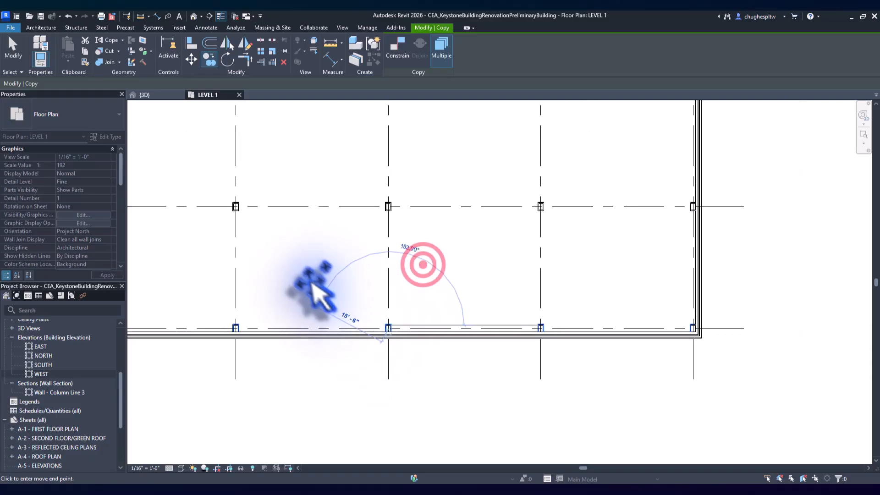
{"action": "middle_click_drag", "start_coordinate": [315, 285], "coordinate": [463, 315]}
{"action": "right_click", "coordinate": [425, 267]}
{"action": "left_click", "coordinate": [436, 277]}
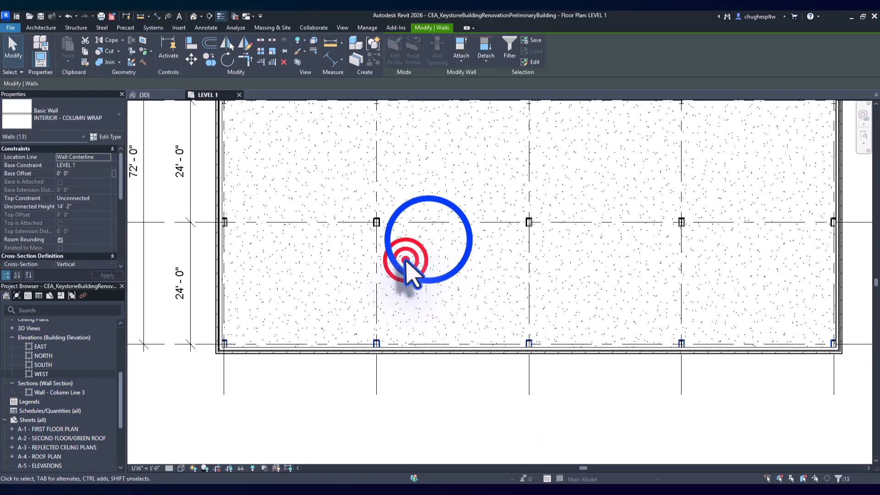
{"action": "right_click", "coordinate": [408, 265]}
{"action": "left_click", "coordinate": [429, 239]}
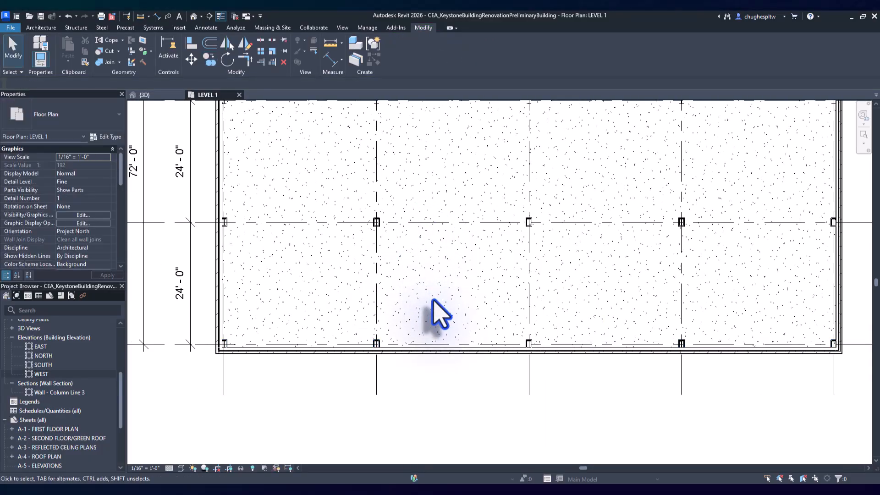
Examine the column wraps in the 3D view from the back-left corner, then restore the home orientation.
{"action": "middle_click_drag", "start_coordinate": [433, 300], "coordinate": [450, 344]}
{"action": "left_click", "coordinate": [164, 98]}
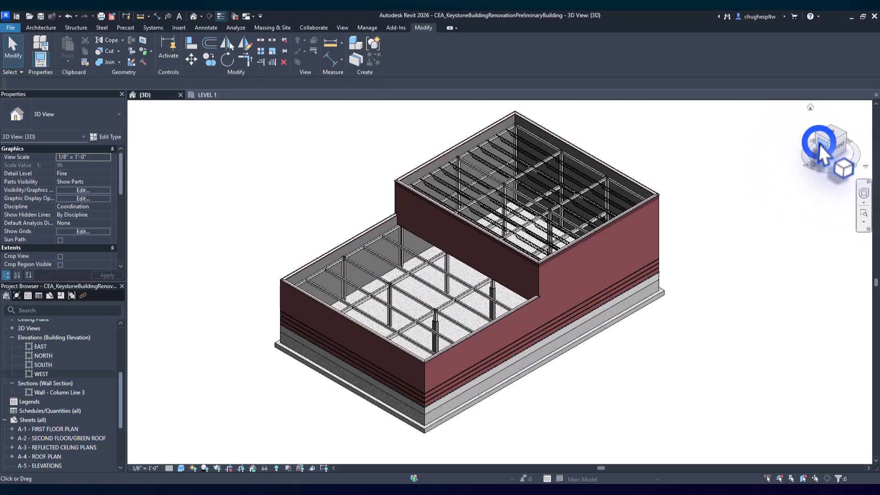
{"action": "left_click", "coordinate": [819, 147]}
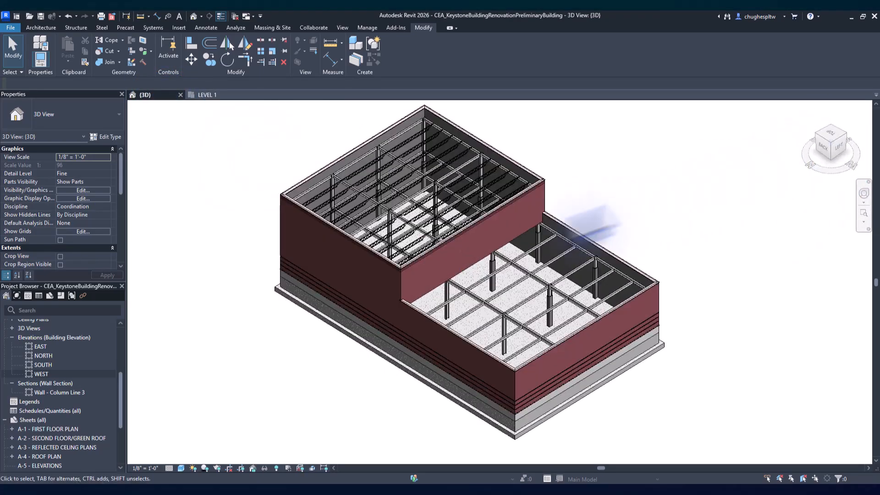
{"action": "scroll", "coordinate": [585, 269], "scroll_direction": "up", "scroll_amount": 4}
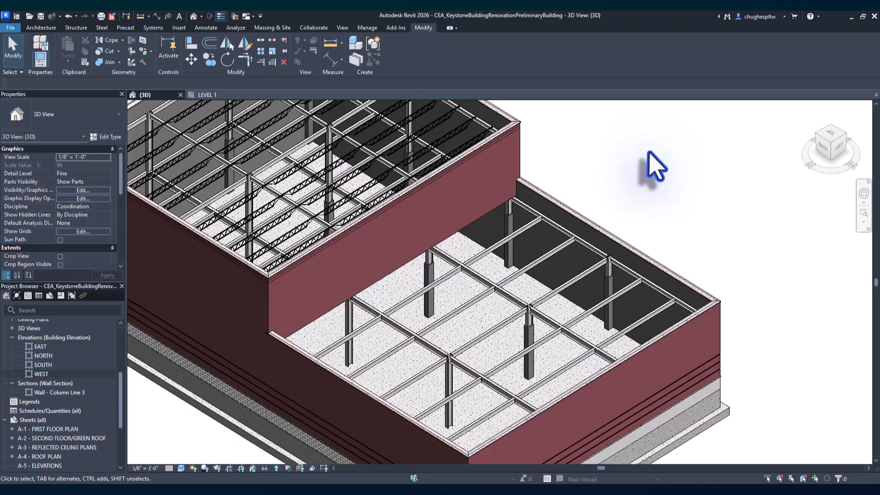
{"action": "left_click", "coordinate": [810, 108]}
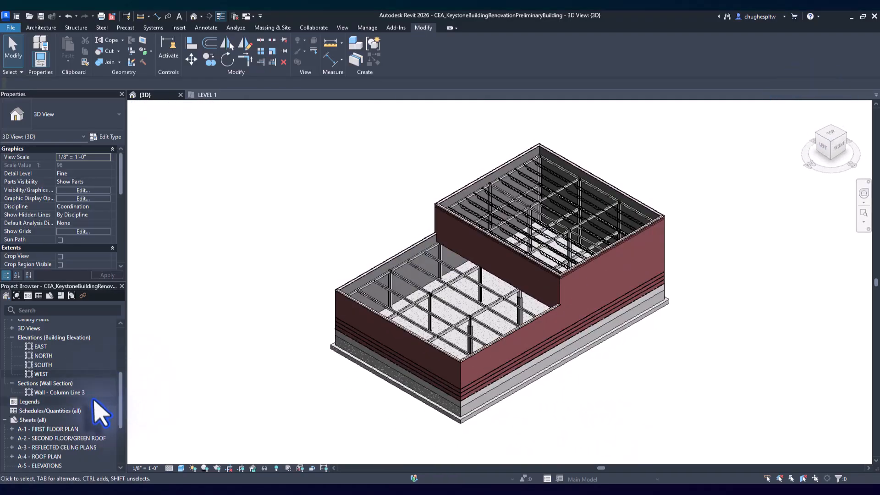
In the LEVEL 1 plan, select the wrapped columns on grids A and B and filter the selection to Walls only, excluding Structural Columns.
{"action": "left_click", "coordinate": [206, 95]}
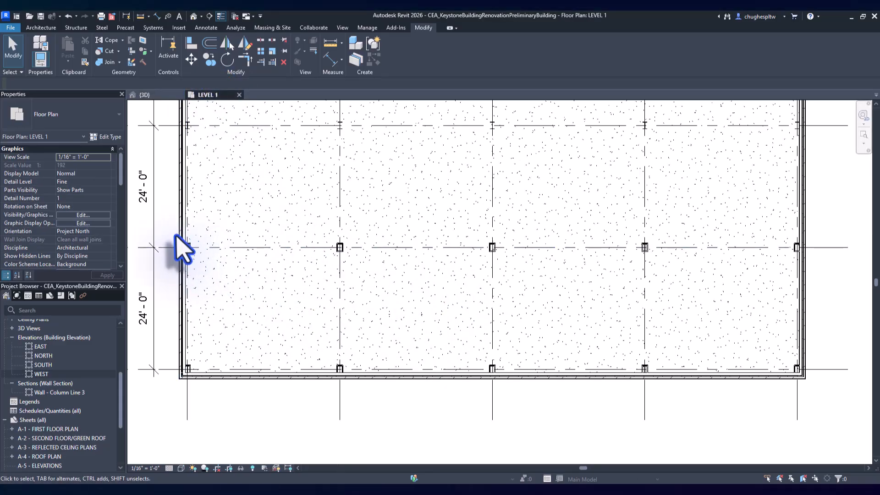
{"action": "scroll", "coordinate": [176, 266], "scroll_direction": "up", "scroll_amount": 3}
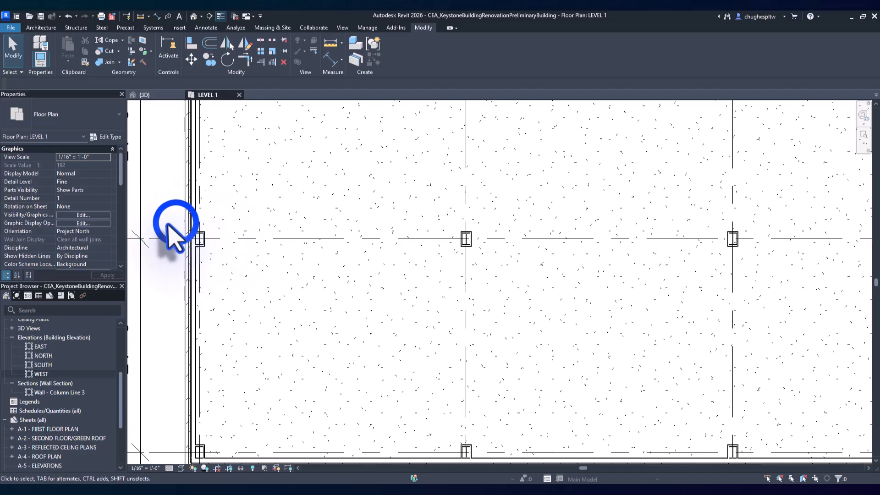
{"action": "left_click_drag", "start_coordinate": [176, 221], "coordinate": [248, 277]}
{"action": "scroll", "coordinate": [293, 277], "scroll_direction": "down", "scroll_amount": 1}
{"action": "middle_click_drag", "start_coordinate": [275, 277], "coordinate": [248, 277]}
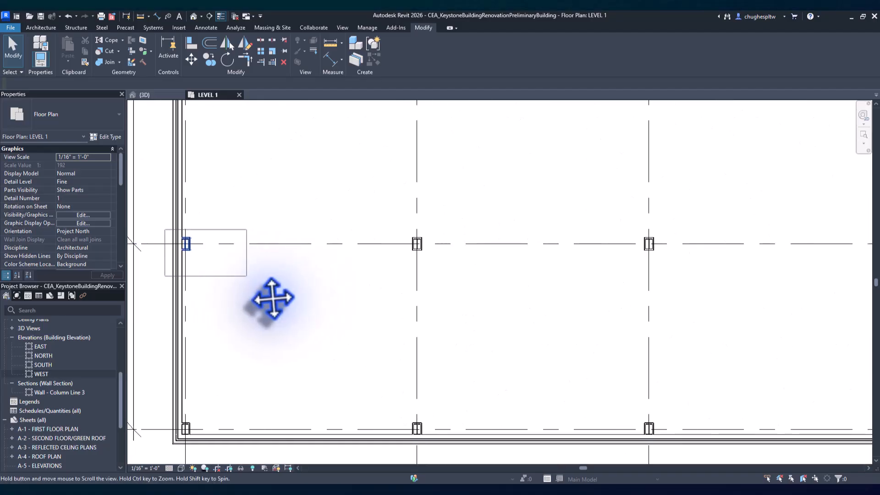
{"action": "left_click_drag", "start_coordinate": [248, 277], "coordinate": [817, 377]}
{"action": "scroll", "coordinate": [247, 277], "scroll_direction": "down", "scroll_amount": 3}
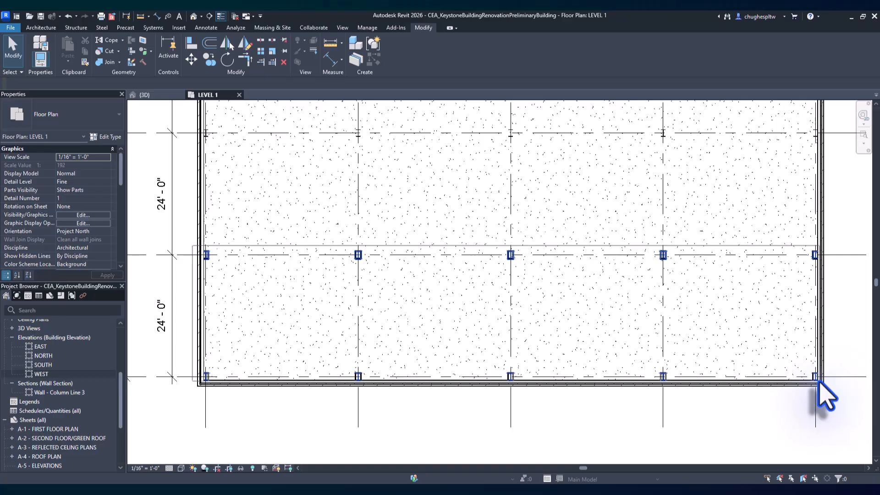
{"action": "left_click_drag", "start_coordinate": [819, 383], "coordinate": [817, 387]}
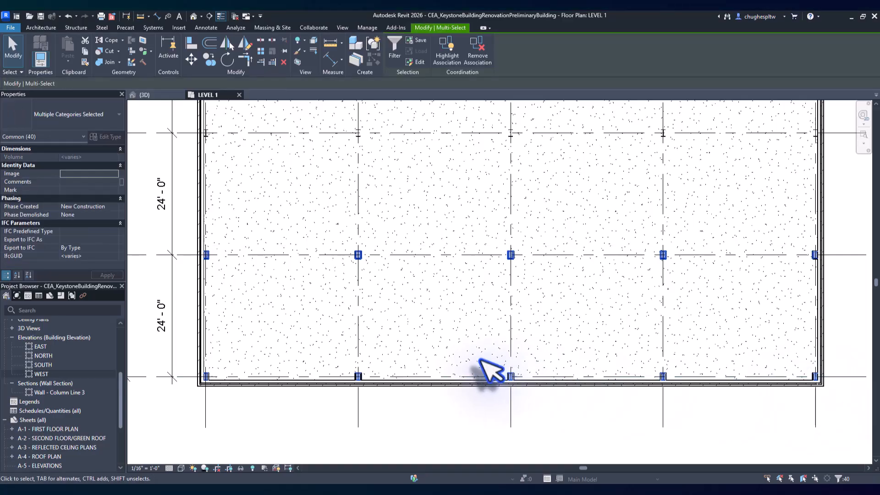
{"action": "middle_click_drag", "start_coordinate": [592, 324], "coordinate": [538, 326]}
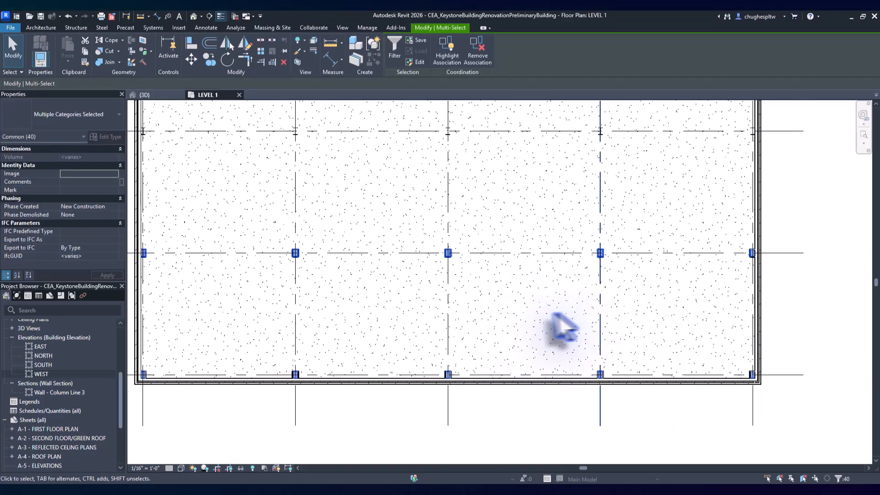
{"action": "left_click", "coordinate": [392, 52]}
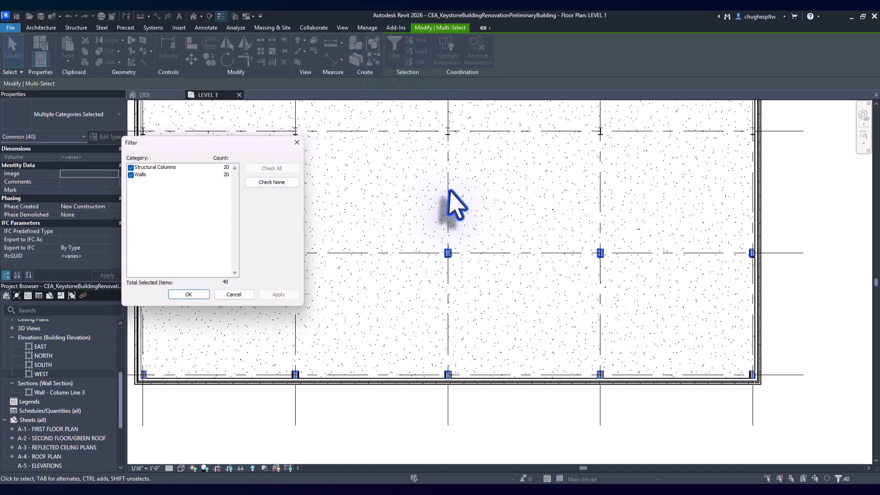
{"action": "left_click", "coordinate": [131, 167]}
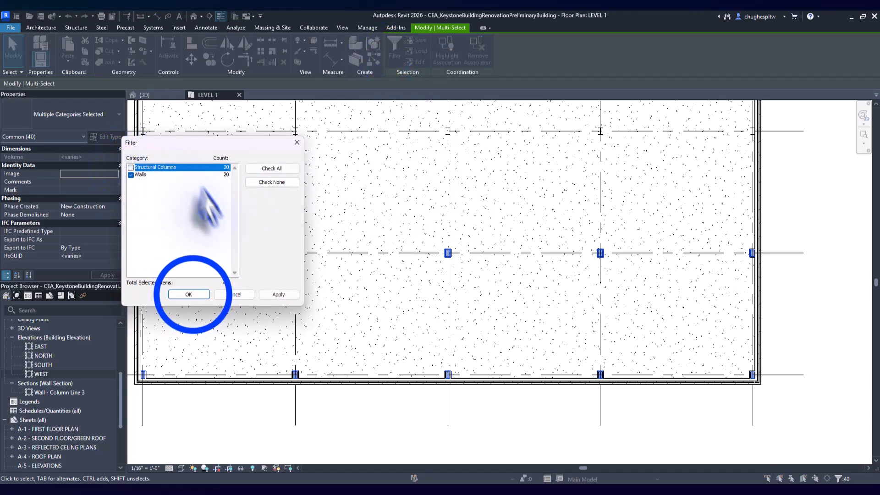
{"action": "left_click", "coordinate": [189, 295]}
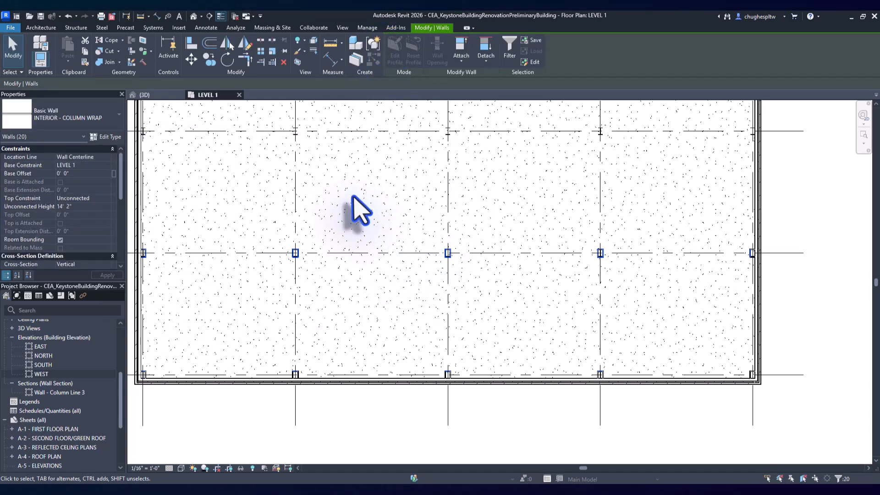
Add the east wall of the westernmost grid A wrap and both side walls of its neighbouring wrap to the selection.
{"action": "middle_click_drag", "start_coordinate": [364, 226], "coordinate": [399, 266]}
{"action": "scroll", "coordinate": [399, 266], "scroll_direction": "down", "scroll_amount": 2}
{"action": "middle_click_drag", "start_coordinate": [406, 224], "coordinate": [398, 268]}
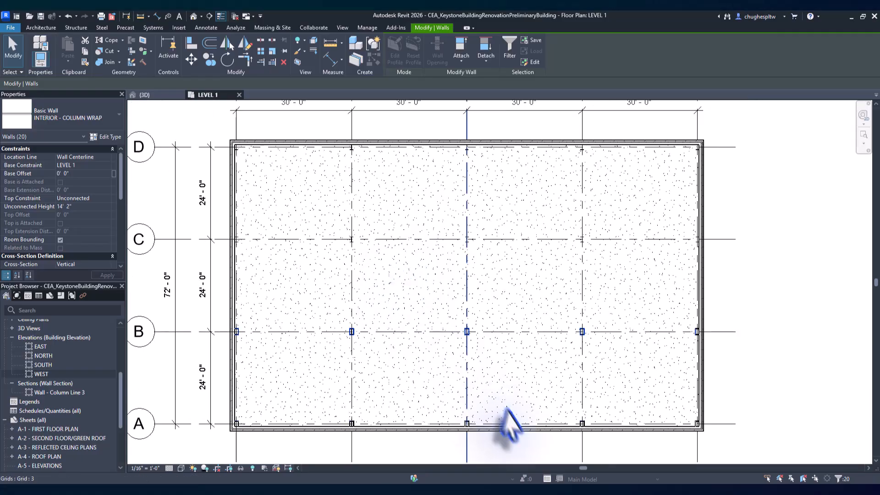
{"action": "scroll", "coordinate": [487, 436], "scroll_direction": "up", "scroll_amount": 6}
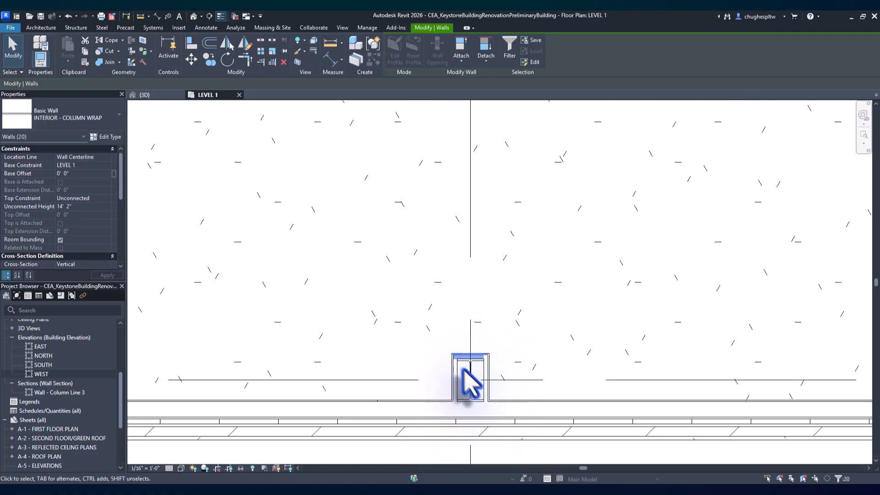
{"action": "middle_click_drag", "start_coordinate": [382, 340], "coordinate": [683, 212]}
{"action": "scroll", "coordinate": [660, 214], "scroll_direction": "down", "scroll_amount": 3}
{"action": "mouse_move", "coordinate": [339, 198]}
{"action": "middle_mouse_down"}
{"action": "mouse_move", "coordinate": [635, 225]}
{"action": "mouse_move", "coordinate": [668, 241]}
{"action": "middle_mouse_up"}
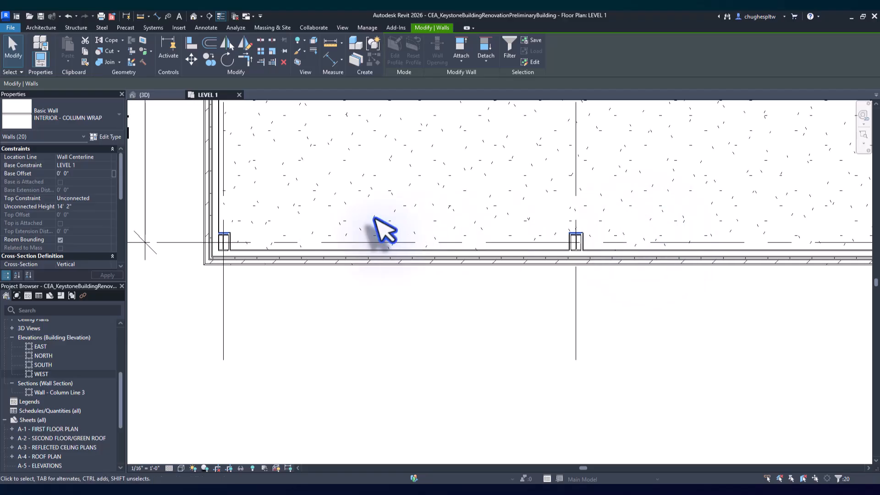
{"action": "left_click", "coordinate": [233, 237]}
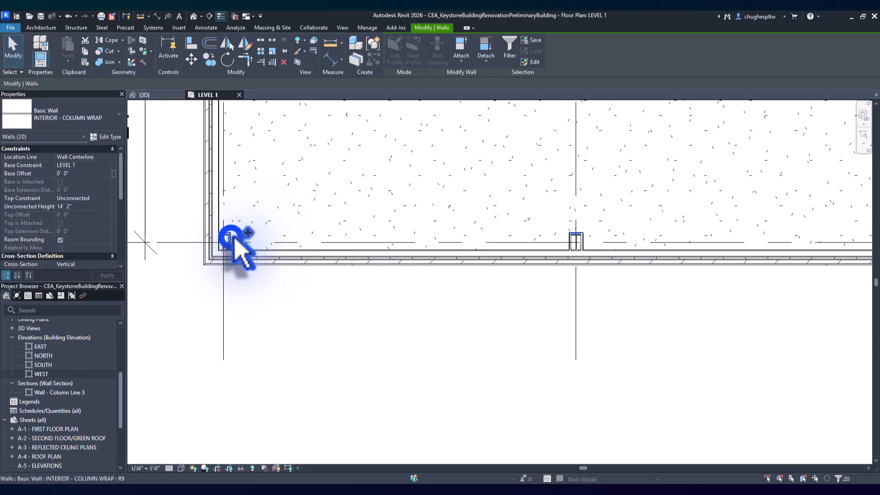
{"action": "left_click", "coordinate": [570, 237], "text": "ctrl"}
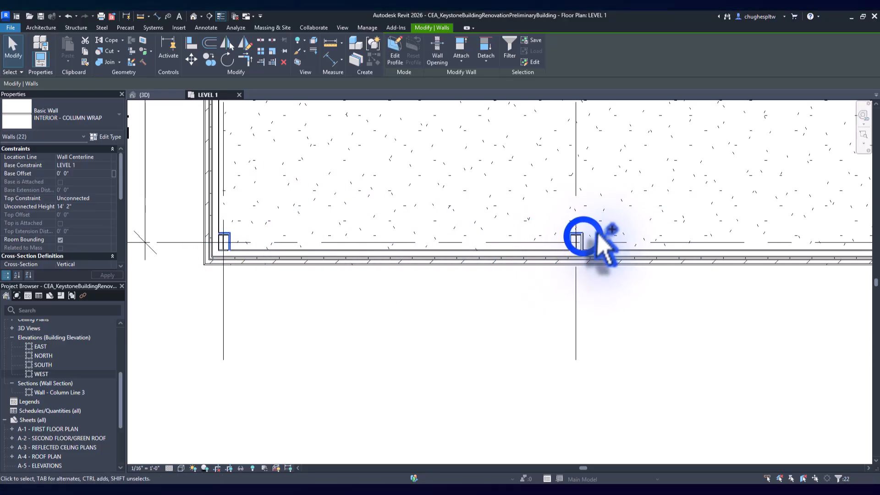
{"action": "left_click", "coordinate": [585, 236], "text": "ctrl"}
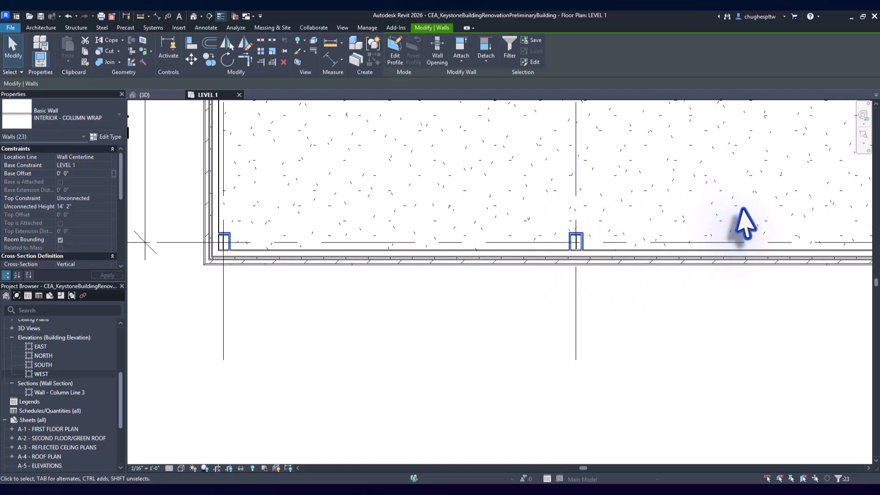
Add both side walls of the wrap at grids A-3 and the walls of the southeast corner wrap to the selection, excluding its steel column.
{"action": "middle_click_drag", "start_coordinate": [752, 213], "coordinate": [191, 232]}
{"action": "left_click", "coordinate": [359, 261], "text": "ctrl"}
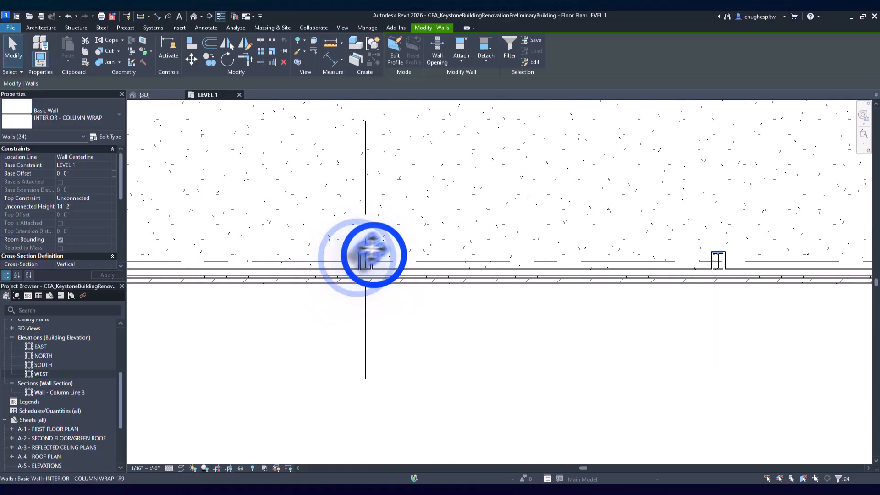
{"action": "middle_click_drag", "start_coordinate": [614, 236], "coordinate": [290, 255]}
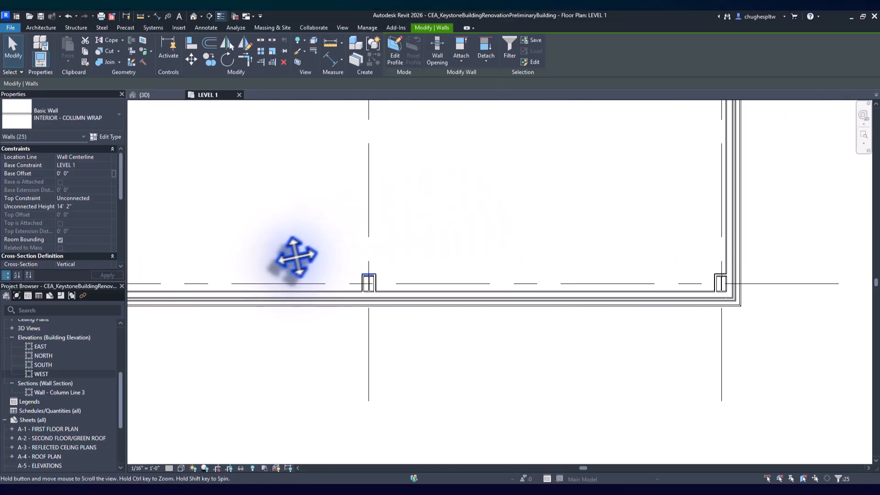
{"action": "left_click", "coordinate": [712, 282], "text": "ctrl"}
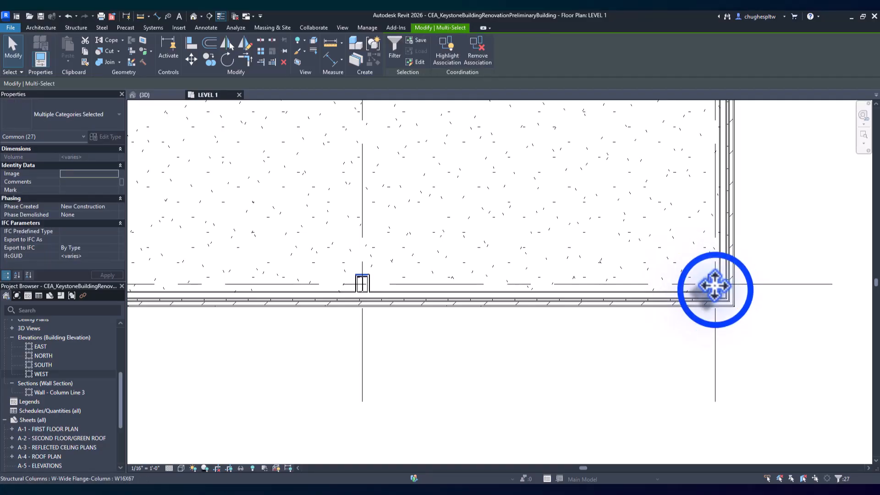
{"action": "left_click", "coordinate": [715, 290], "text": "shift"}
{"action": "scroll", "coordinate": [701, 291], "scroll_direction": "up", "scroll_amount": 3}
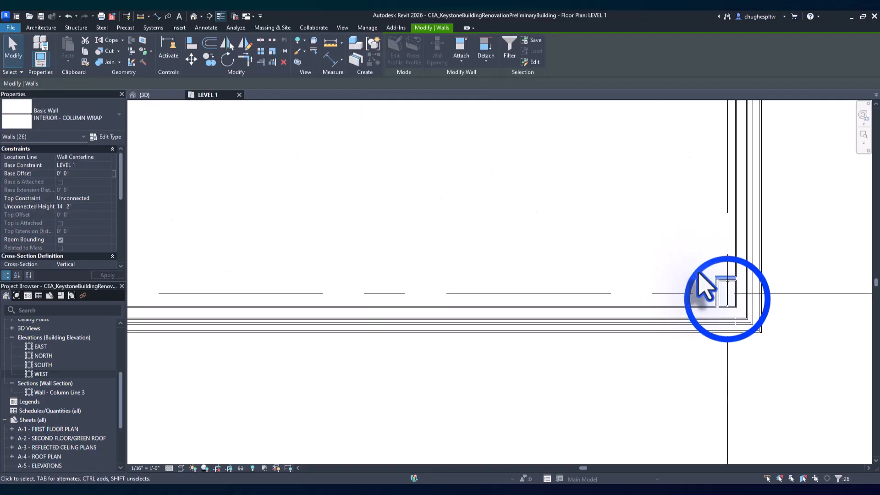
{"action": "left_click", "coordinate": [727, 299], "text": "ctrl"}
{"action": "scroll", "coordinate": [472, 233], "scroll_direction": "down", "scroll_amount": 2}
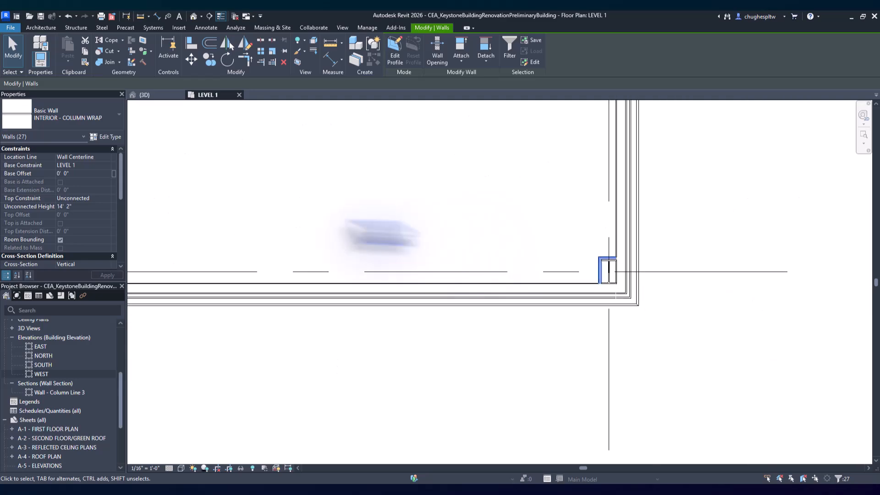
Add both side walls of the column wrap at grids A-4 to the selection.
{"action": "middle_click_drag", "start_coordinate": [293, 255], "coordinate": [605, 243]}
{"action": "scroll", "coordinate": [454, 246], "scroll_direction": "up", "scroll_amount": 2}
{"action": "left_click", "coordinate": [305, 255], "text": "ctrl"}
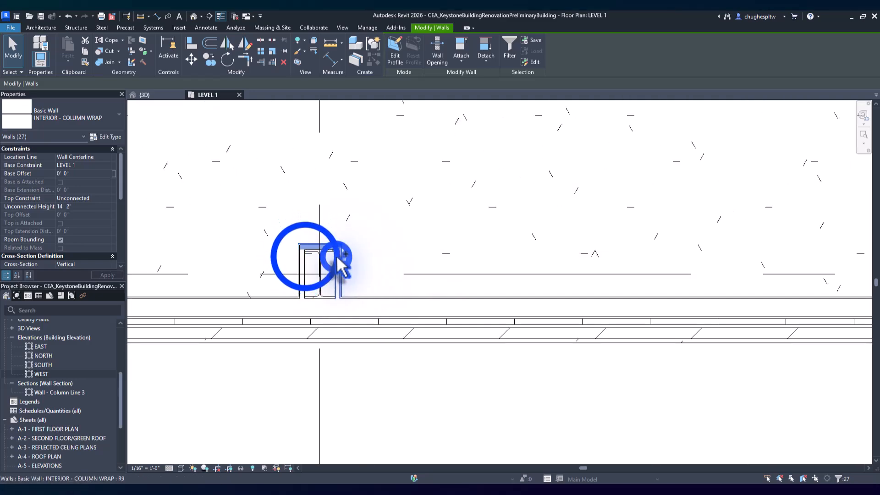
{"action": "left_click", "coordinate": [306, 257], "text": "ctrl"}
Add the north and south walls of the easternmost grid B wrap to the selection, keeping its steel column out.
{"action": "scroll", "coordinate": [449, 236], "scroll_direction": "down", "scroll_amount": 3}
{"action": "middle_click_drag", "start_coordinate": [477, 229], "coordinate": [504, 429]}
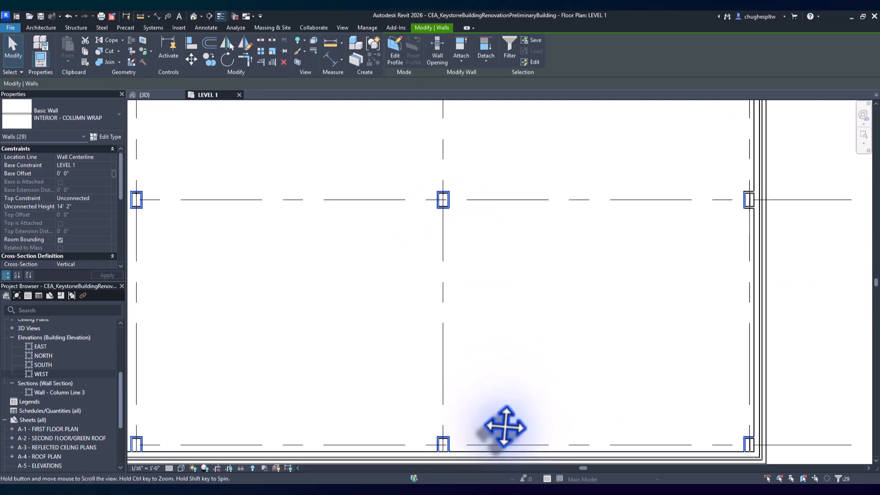
{"action": "scroll", "coordinate": [490, 398], "scroll_direction": "down", "scroll_amount": 1}
{"action": "scroll", "coordinate": [672, 282], "scroll_direction": "up", "scroll_amount": 1}
{"action": "scroll", "coordinate": [673, 287], "scroll_direction": "up", "scroll_amount": 3}
{"action": "left_click", "coordinate": [627, 216], "text": "ctrl"}
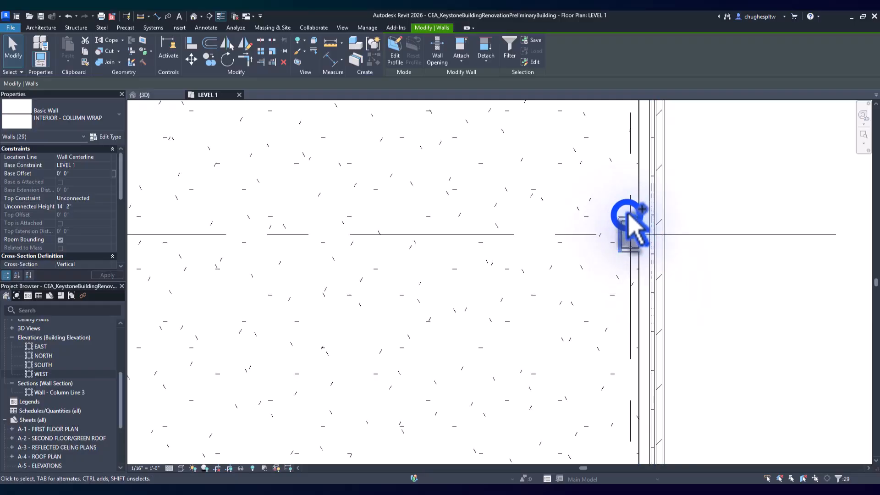
{"action": "left_click", "coordinate": [629, 251], "text": "ctrl"}
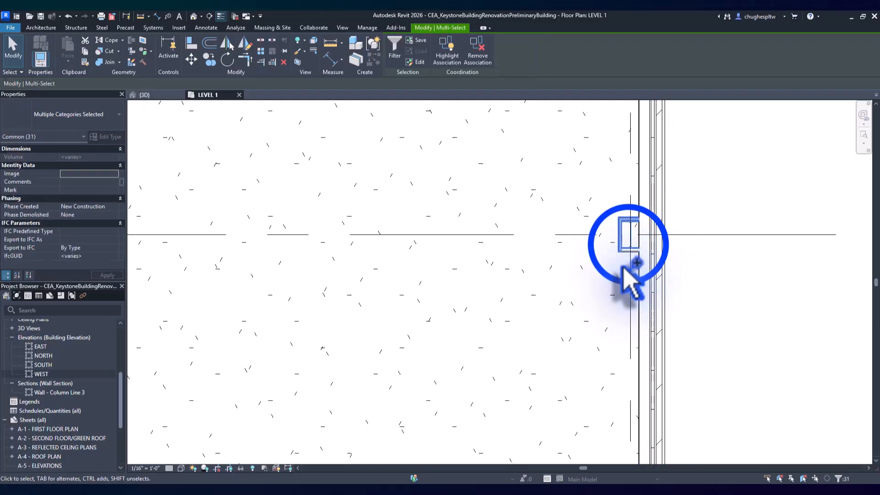
{"action": "left_click", "coordinate": [629, 251], "text": "shift"}
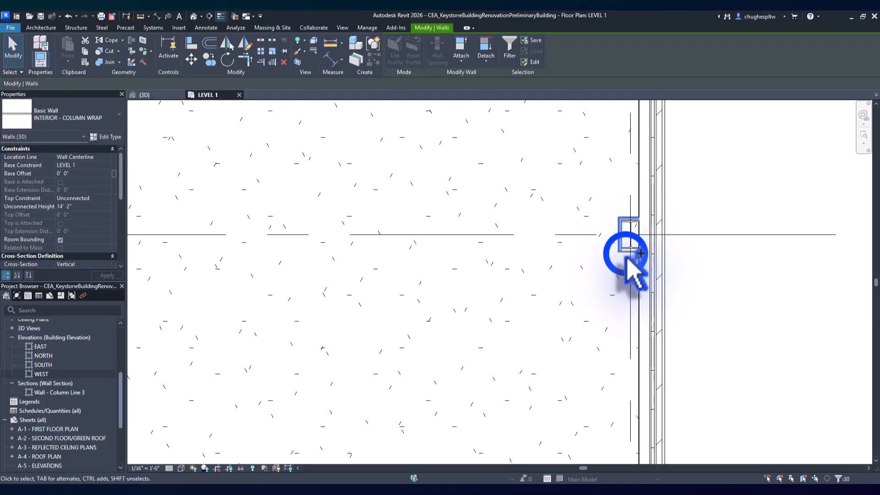
{"action": "left_click", "coordinate": [628, 251], "text": "ctrl"}
Mirror a copy of the selected wraps to grids C and D about a horizontal axis drawn from the west exterior wall's midpoint.
{"action": "middle_click_drag", "start_coordinate": [252, 297], "coordinate": [697, 290]}
{"action": "scroll", "coordinate": [564, 281], "scroll_direction": "down", "scroll_amount": 4}
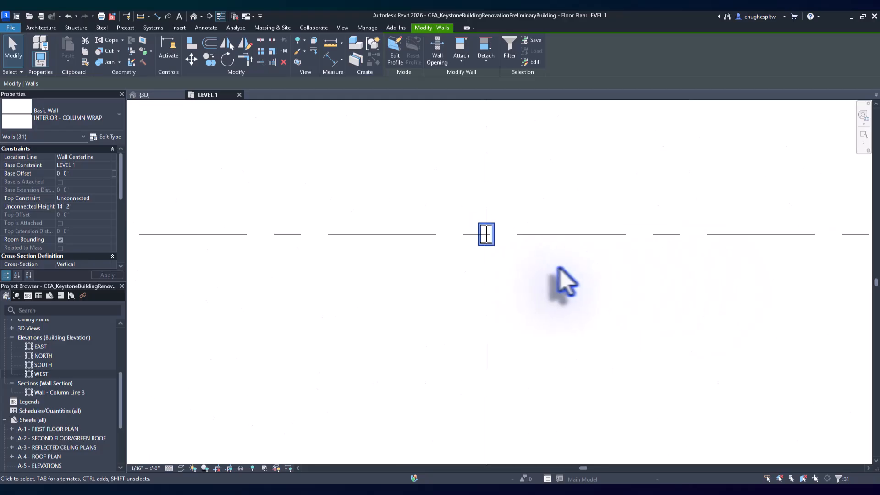
{"action": "middle_click_drag", "start_coordinate": [342, 299], "coordinate": [704, 301]}
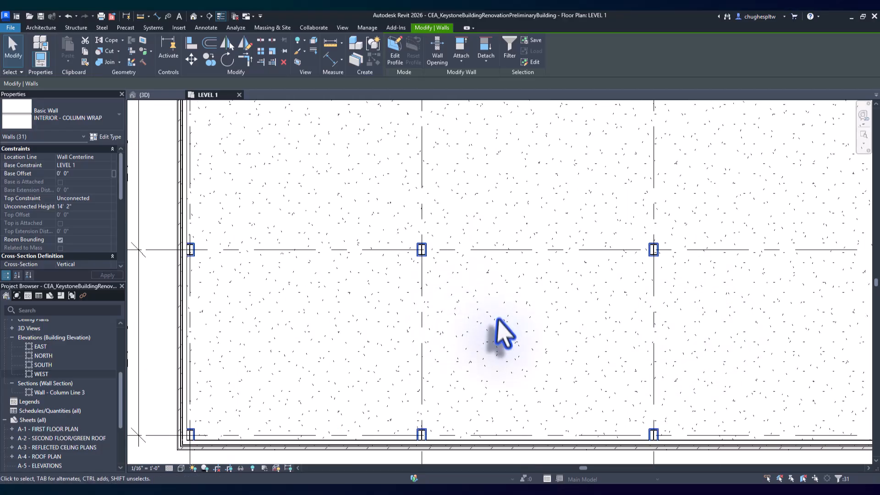
{"action": "middle_click_drag", "start_coordinate": [496, 318], "coordinate": [434, 336]}
{"action": "scroll", "coordinate": [440, 318], "scroll_direction": "down", "scroll_amount": 4}
{"action": "scroll", "coordinate": [433, 336], "scroll_direction": "down", "scroll_amount": 1}
{"action": "middle_click_drag", "start_coordinate": [443, 259], "coordinate": [433, 277]}
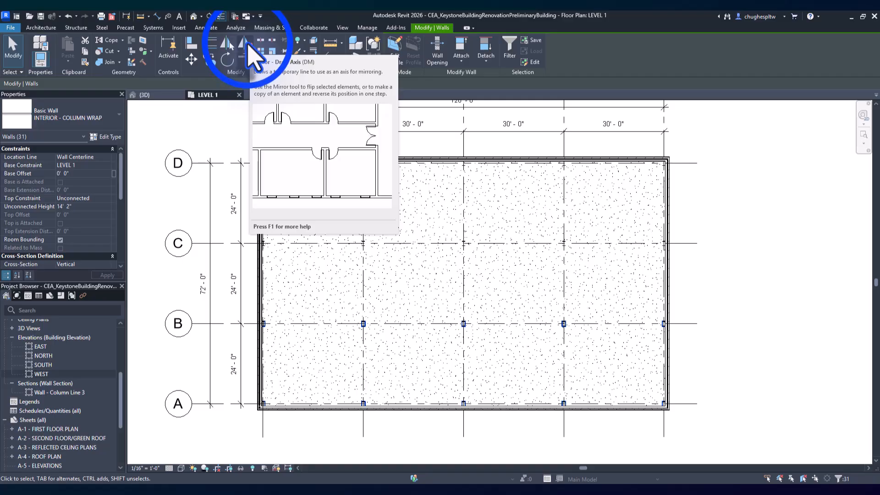
{"action": "left_click", "coordinate": [246, 43]}
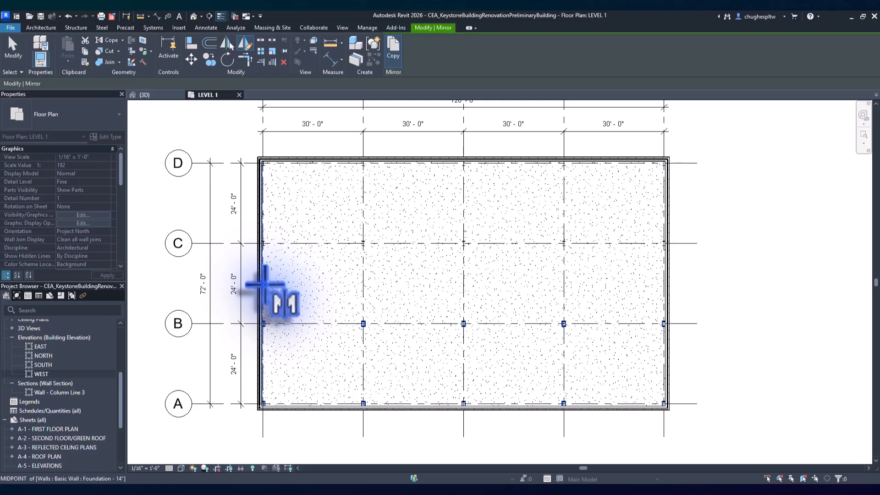
{"action": "scroll", "coordinate": [264, 285], "scroll_direction": "up", "scroll_amount": 5}
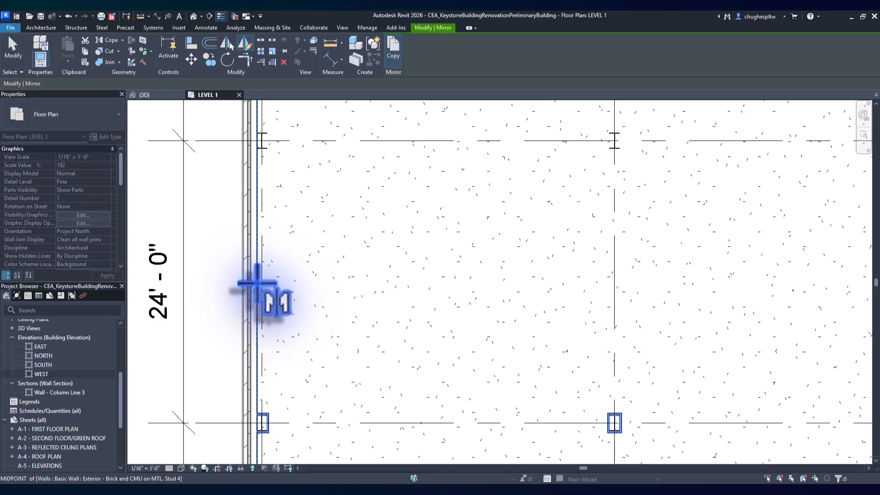
{"action": "scroll", "coordinate": [258, 282], "scroll_direction": "down", "scroll_amount": 4}
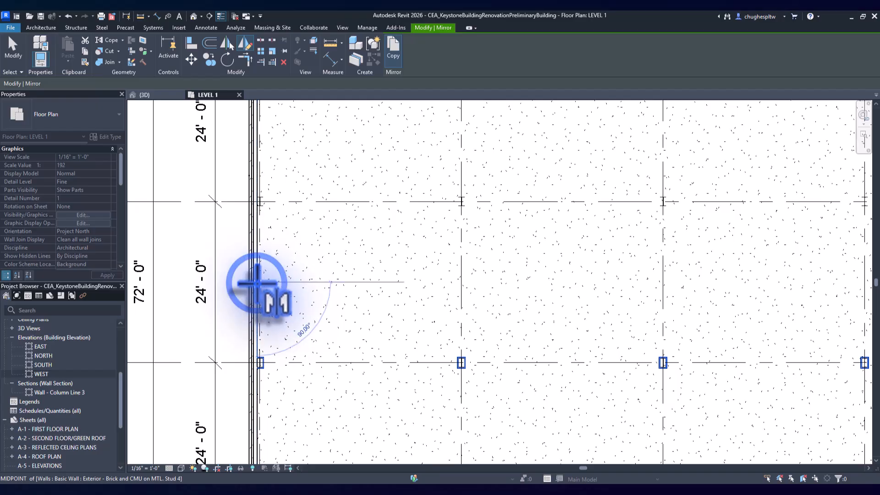
{"action": "left_click", "coordinate": [256, 283]}
{"action": "middle_click_drag", "start_coordinate": [495, 275], "coordinate": [216, 294]}
{"action": "scroll", "coordinate": [215, 294], "scroll_direction": "down", "scroll_amount": 1}
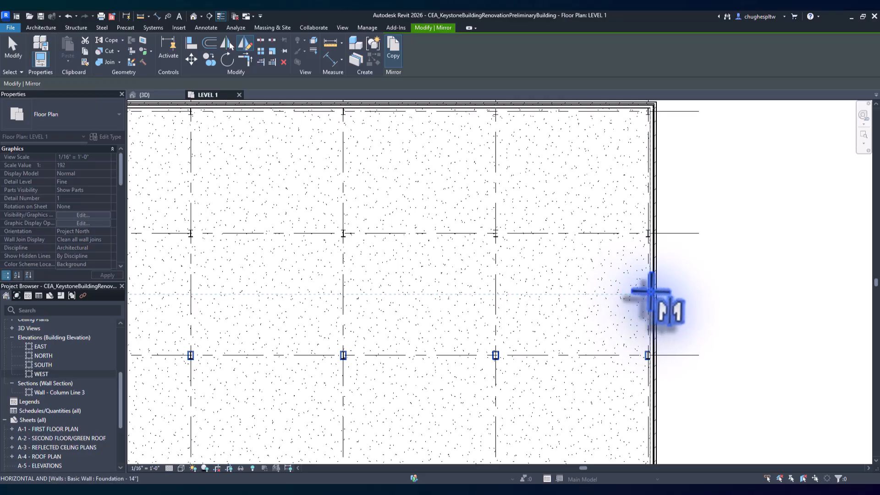
{"action": "left_click", "coordinate": [647, 292]}
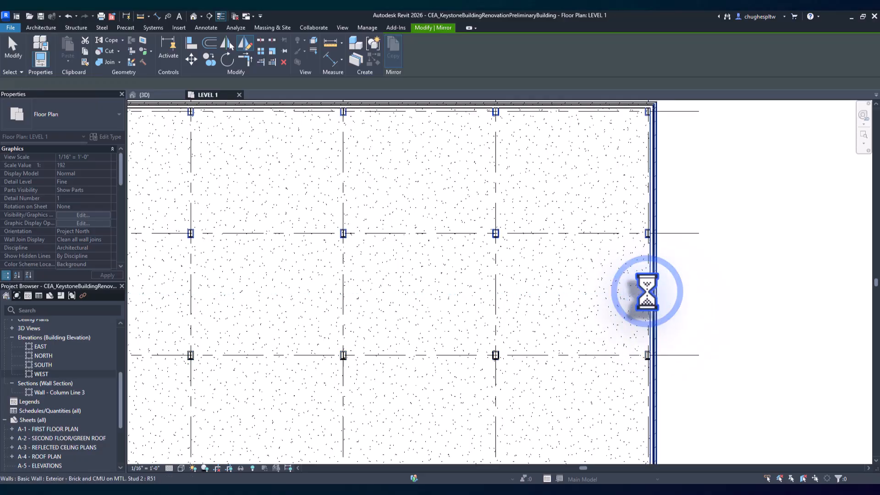
Examine the mirrored wraps on grids C and D in the plan and the 3D view, clearing the selection.
{"action": "middle_click_drag", "start_coordinate": [398, 317], "coordinate": [492, 355]}
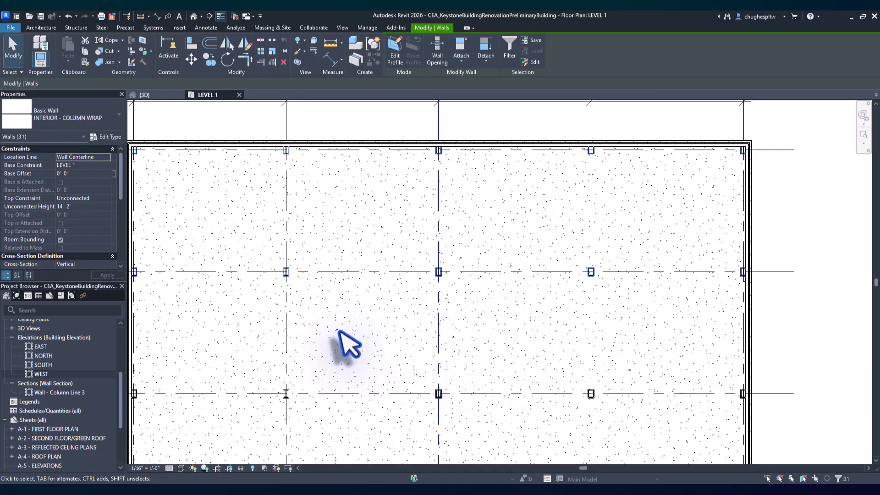
{"action": "scroll", "coordinate": [342, 331], "scroll_direction": "down", "scroll_amount": 1}
{"action": "middle_click_drag", "start_coordinate": [342, 332], "coordinate": [397, 330]}
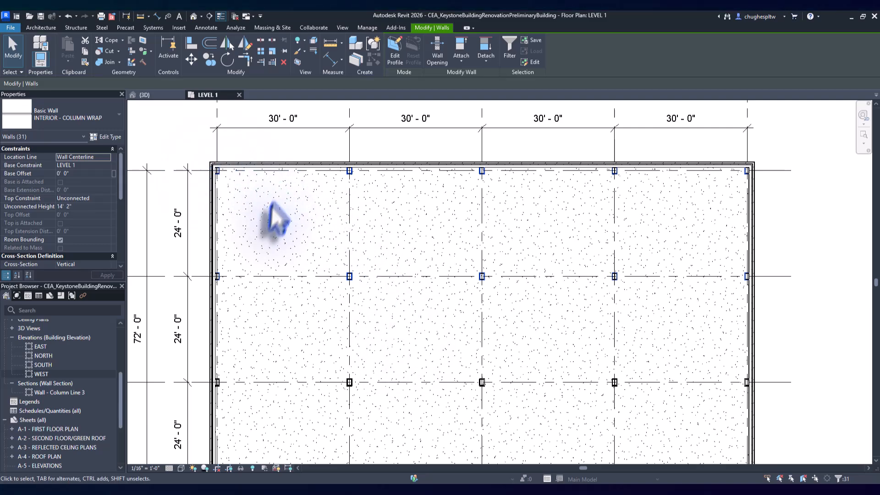
{"action": "left_click", "coordinate": [144, 95]}
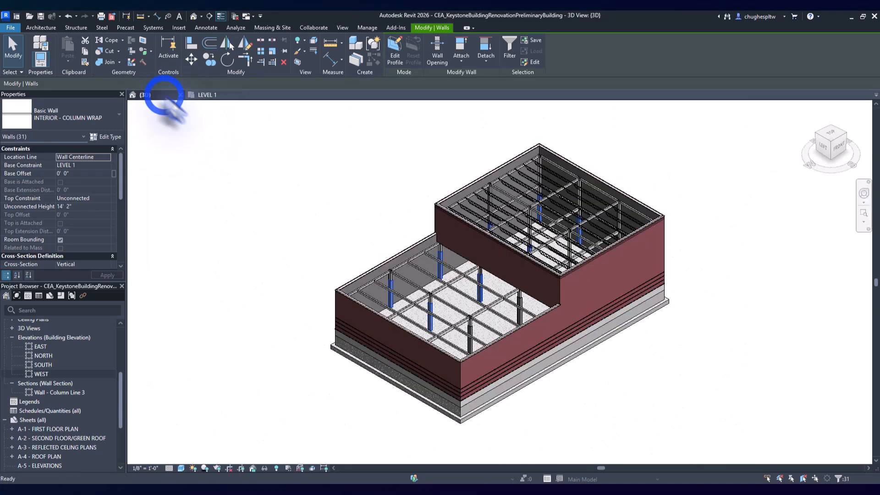
{"action": "scroll", "coordinate": [459, 283], "scroll_direction": "up", "scroll_amount": 5}
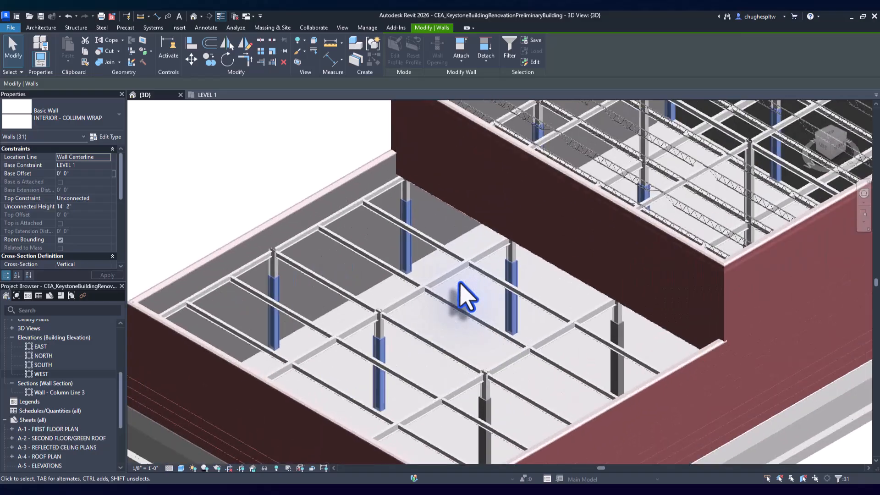
{"action": "scroll", "coordinate": [458, 294], "scroll_direction": "down", "scroll_amount": 6}
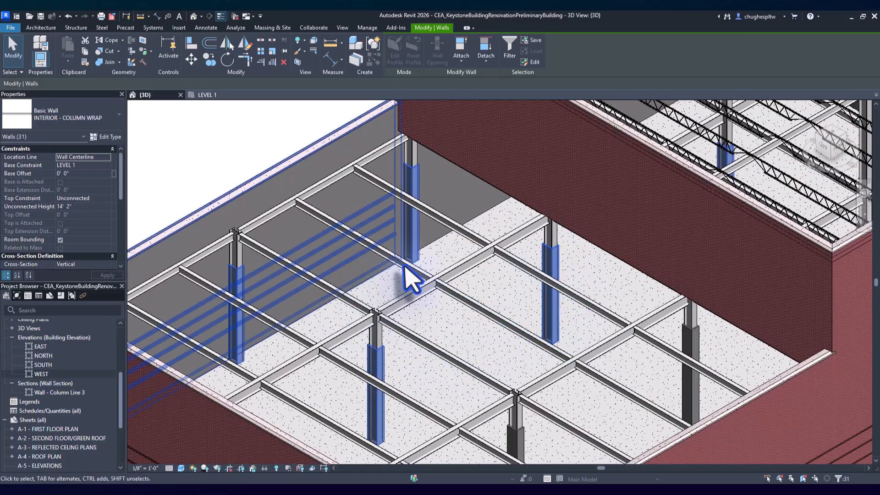
{"action": "left_click", "coordinate": [272, 191]}
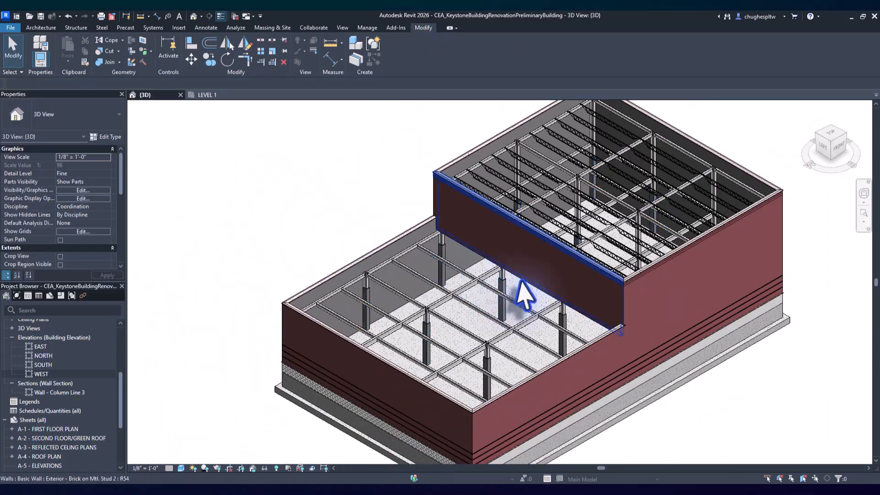
{"action": "scroll", "coordinate": [524, 295], "scroll_direction": "up", "scroll_amount": 3}
{"action": "scroll", "coordinate": [344, 300], "scroll_direction": "down", "scroll_amount": 3}
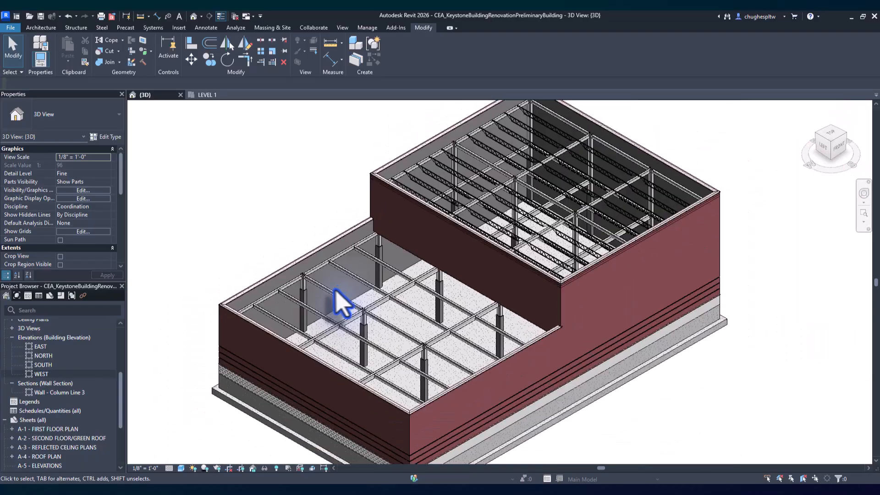
Return to the LEVEL 1 plan and inspect the column wraps along grids C and D.
{"action": "scroll", "coordinate": [66, 390], "scroll_direction": "down", "scroll_amount": 2}
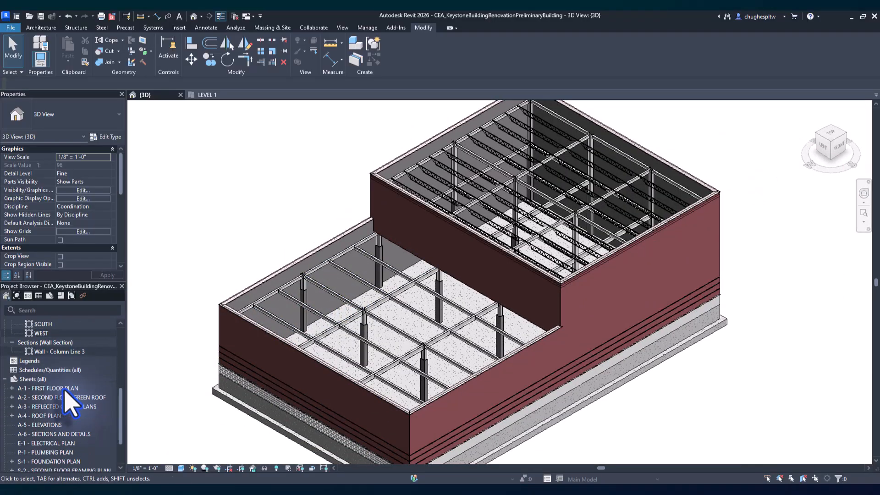
{"action": "scroll", "coordinate": [64, 390], "scroll_direction": "up", "scroll_amount": 3}
{"action": "scroll", "coordinate": [64, 408], "scroll_direction": "up", "scroll_amount": 2}
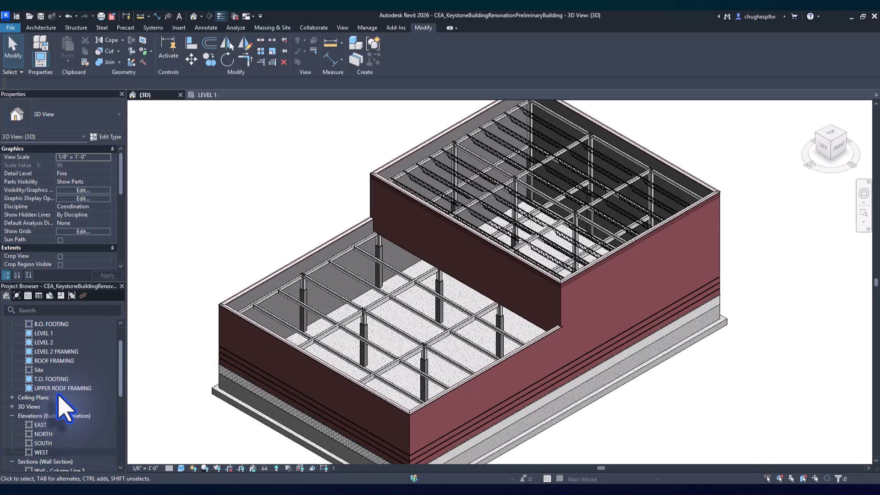
{"action": "left_click", "coordinate": [214, 95]}
{"action": "scroll", "coordinate": [321, 257], "scroll_direction": "down", "scroll_amount": 4}
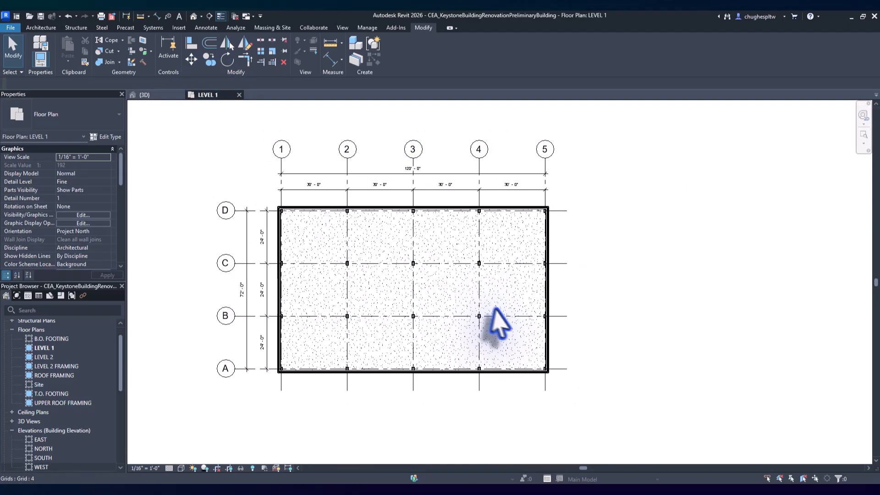
{"action": "scroll", "coordinate": [455, 318], "scroll_direction": "up", "scroll_amount": 2}
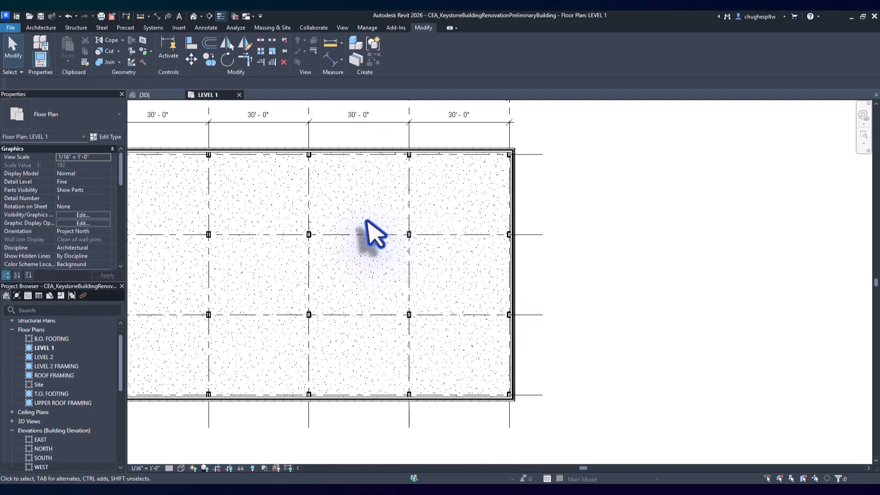
{"action": "scroll", "coordinate": [315, 167], "scroll_direction": "up", "scroll_amount": 5}
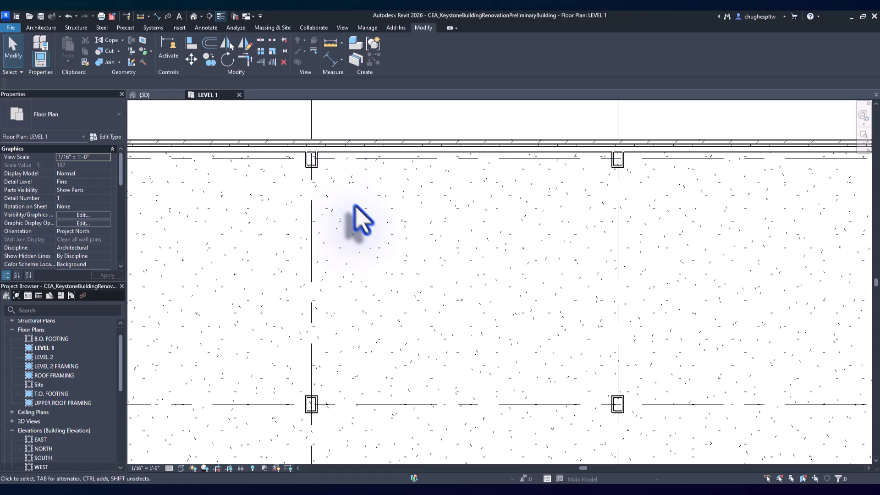
{"action": "scroll", "coordinate": [356, 207], "scroll_direction": "down", "scroll_amount": 1}
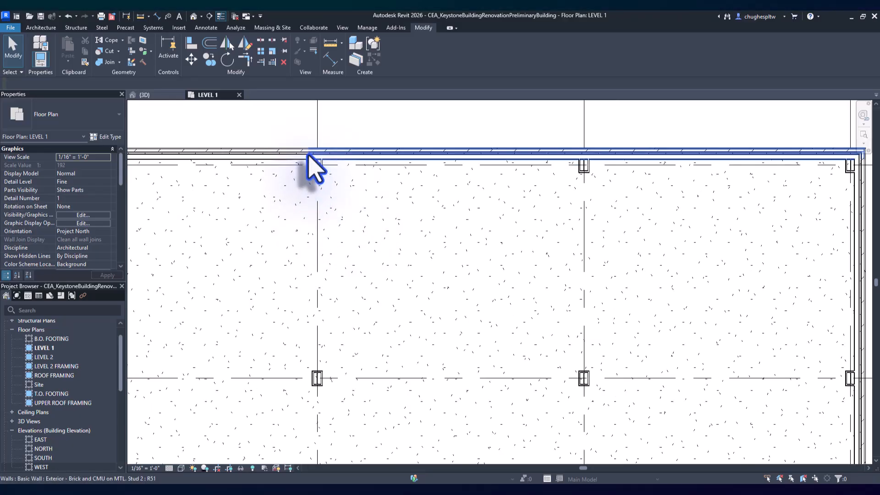
Select the steel columns and their wraps on grids 3 to 5 of the LEVEL 1 plan, from the north to the south row.
{"action": "left_click", "coordinate": [300, 138]}
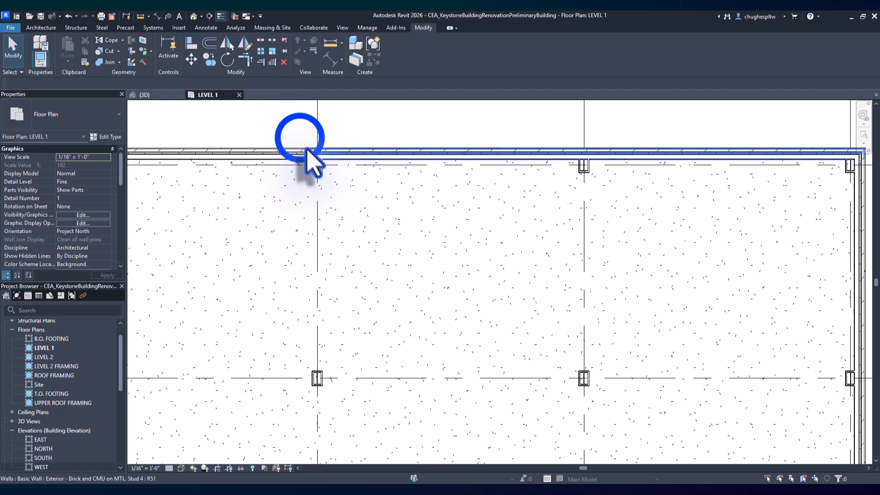
{"action": "left_click_drag", "start_coordinate": [300, 138], "coordinate": [413, 262]}
{"action": "middle_click_drag", "start_coordinate": [426, 274], "coordinate": [412, 262]}
{"action": "left_click_drag", "start_coordinate": [413, 262], "coordinate": [347, 199]}
{"action": "middle_click_drag", "start_coordinate": [413, 261], "coordinate": [348, 199]}
{"action": "scroll", "coordinate": [347, 199], "scroll_direction": "down", "scroll_amount": 5}
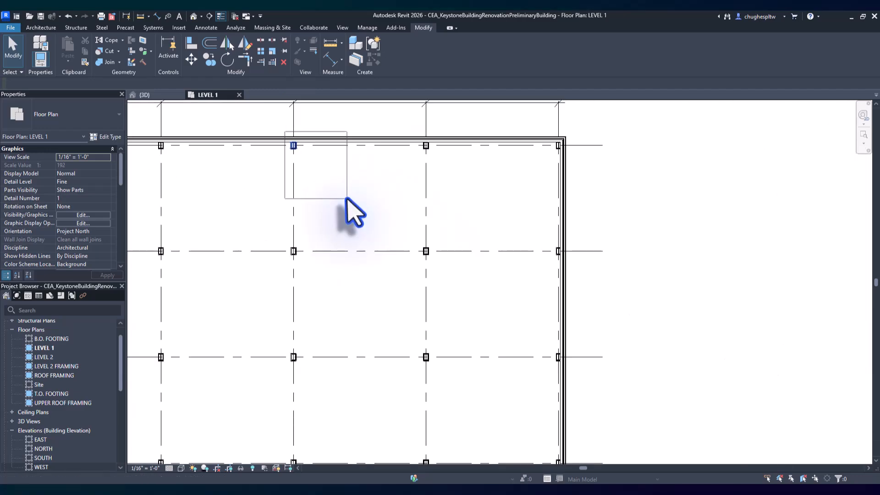
{"action": "left_click_drag", "start_coordinate": [348, 199], "coordinate": [536, 439]}
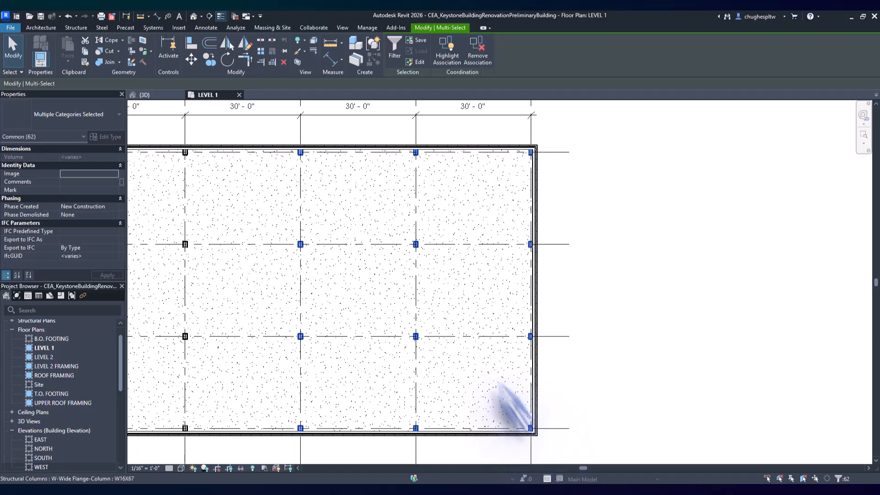
Filter the selection to walls only, excluding the structural columns.
{"action": "left_click", "coordinate": [391, 58]}
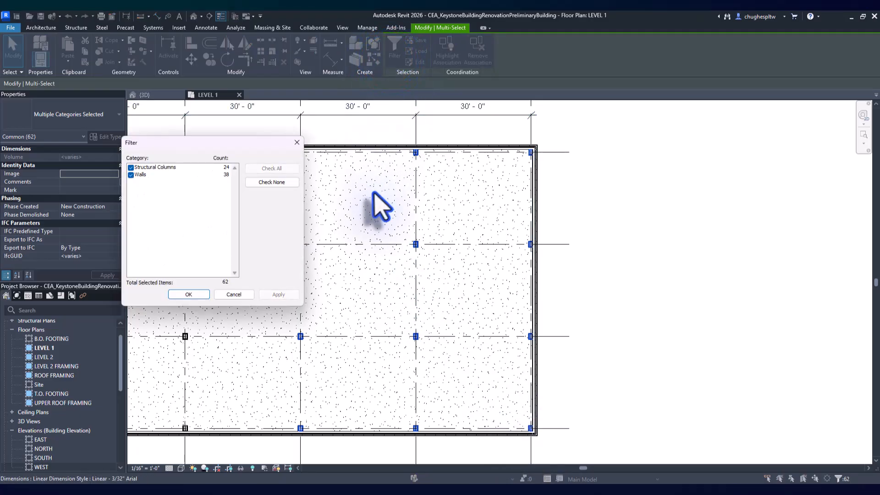
{"action": "left_click", "coordinate": [131, 168]}
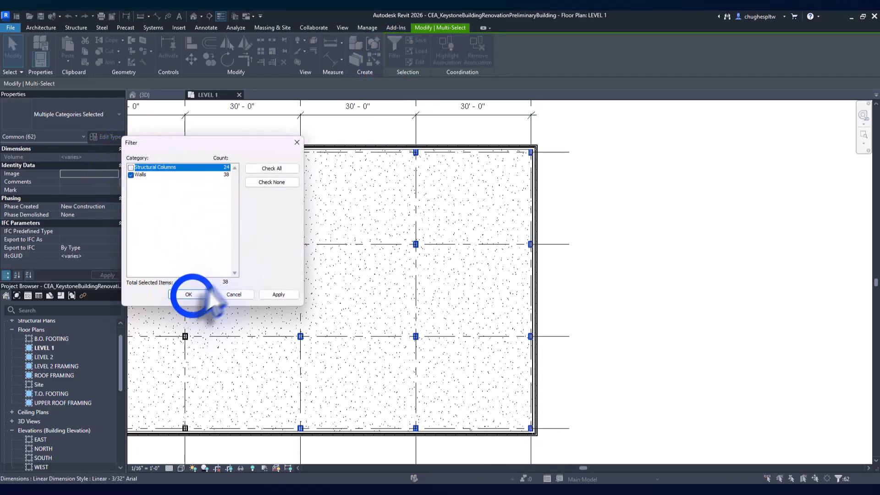
{"action": "left_click", "coordinate": [189, 295]}
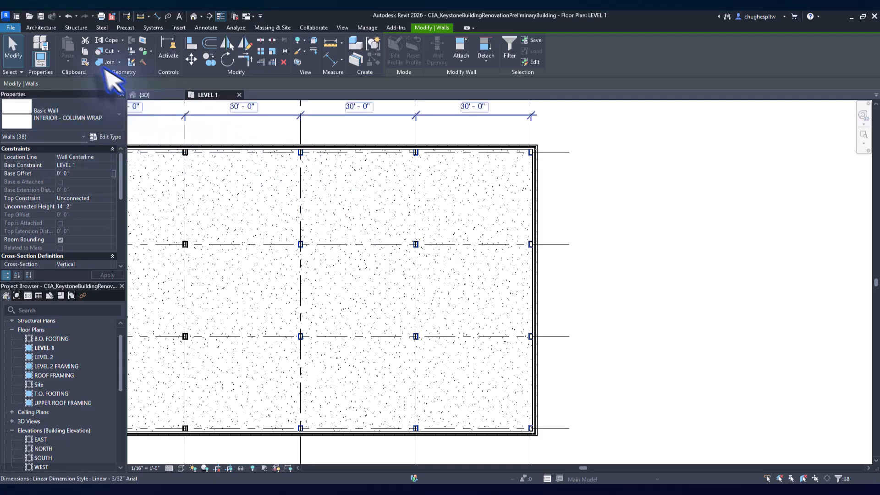
Copy the selected column wraps and paste them aligned to LEVEL 2.
{"action": "left_click", "coordinate": [85, 51]}
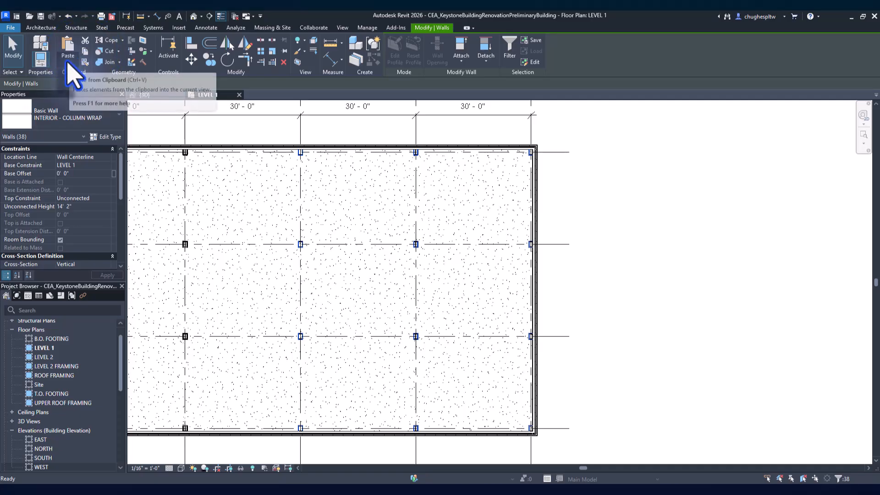
{"action": "left_click", "coordinate": [67, 60]}
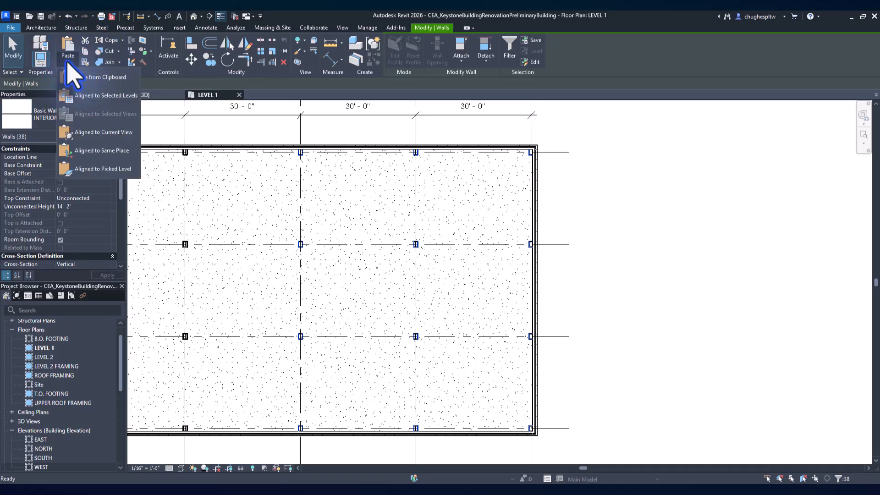
{"action": "left_click", "coordinate": [89, 96]}
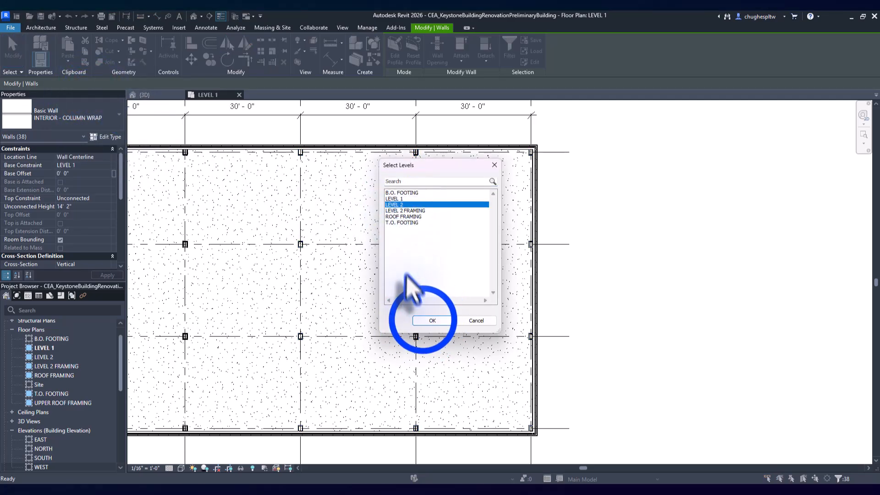
{"action": "left_click", "coordinate": [419, 320]}
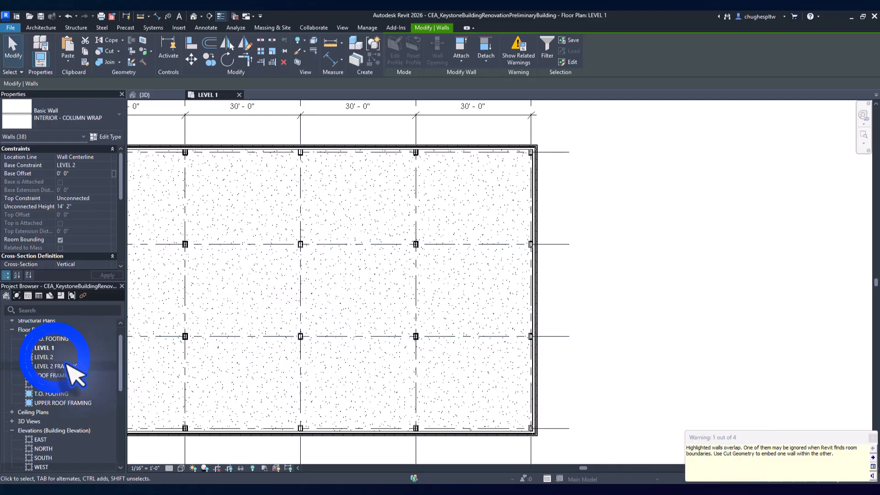
On the LEVEL 2 plan, set the pasted wraps' unconnected height to 12' 0" and check them in the 3D view.
{"action": "double_click", "coordinate": [46, 357]}
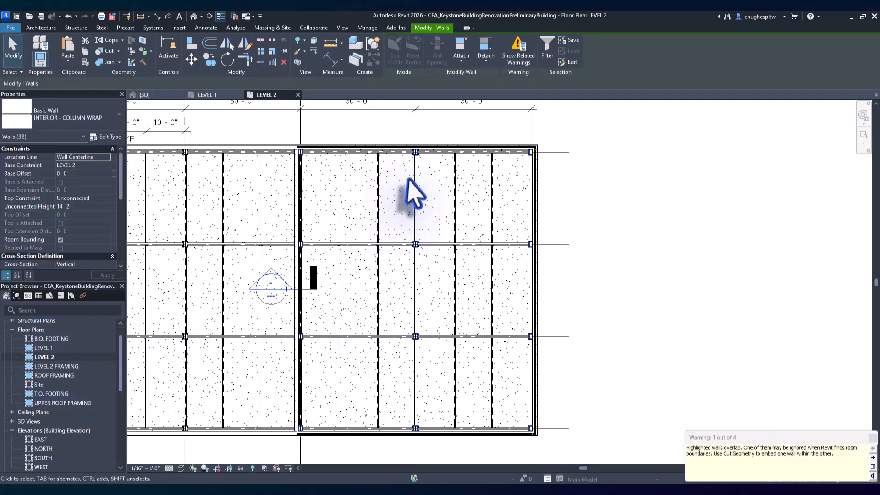
{"action": "scroll", "coordinate": [301, 151], "scroll_direction": "up", "scroll_amount": 6}
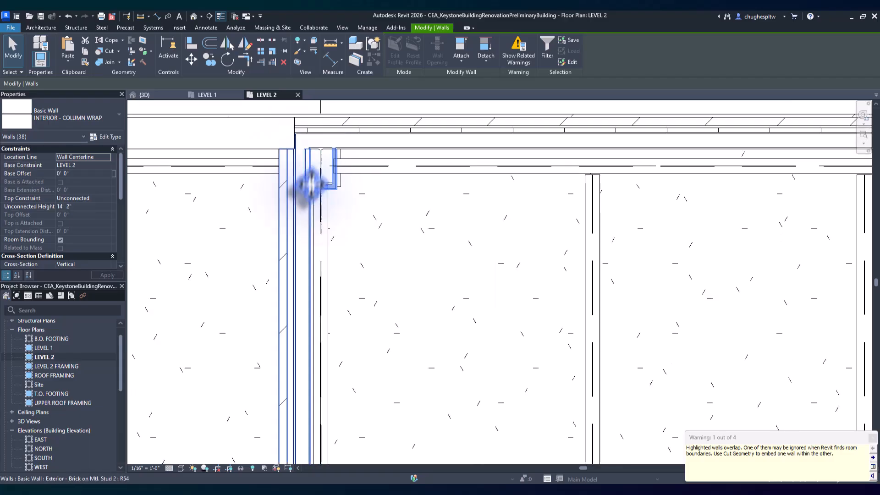
{"action": "scroll", "coordinate": [294, 255], "scroll_direction": "down", "scroll_amount": 5}
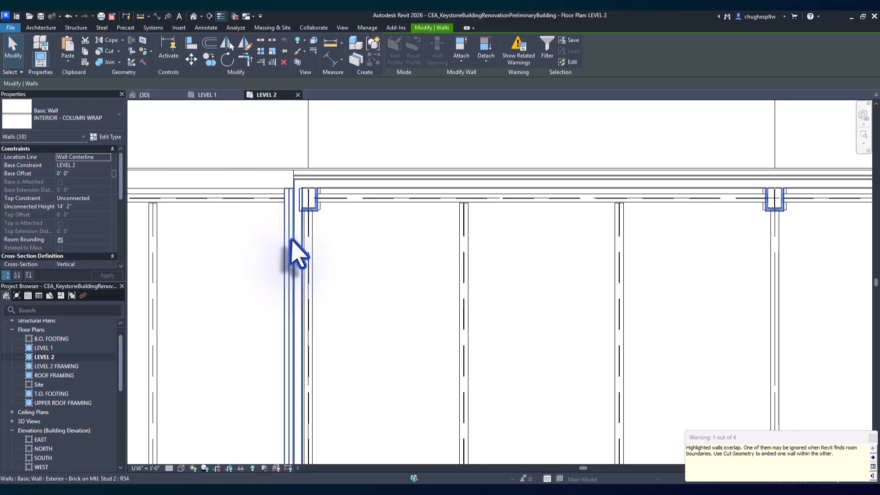
{"action": "scroll", "coordinate": [365, 291], "scroll_direction": "down", "scroll_amount": 3}
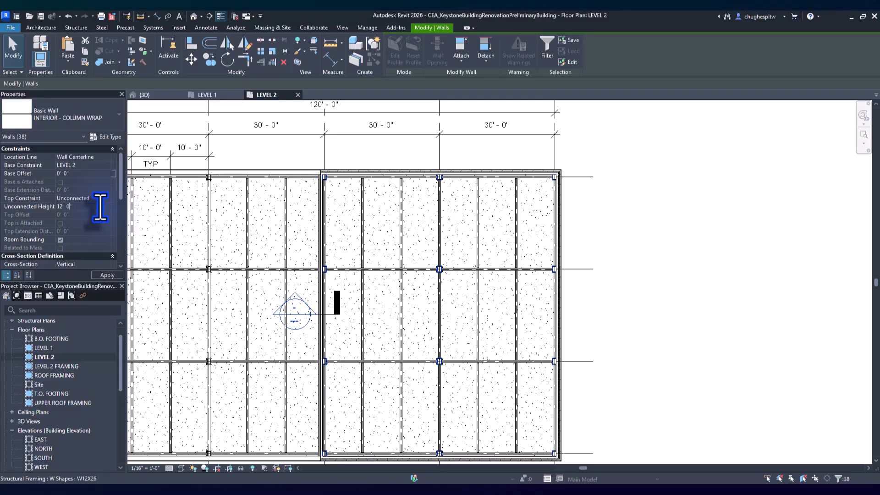
{"action": "left_click", "coordinate": [104, 275]}
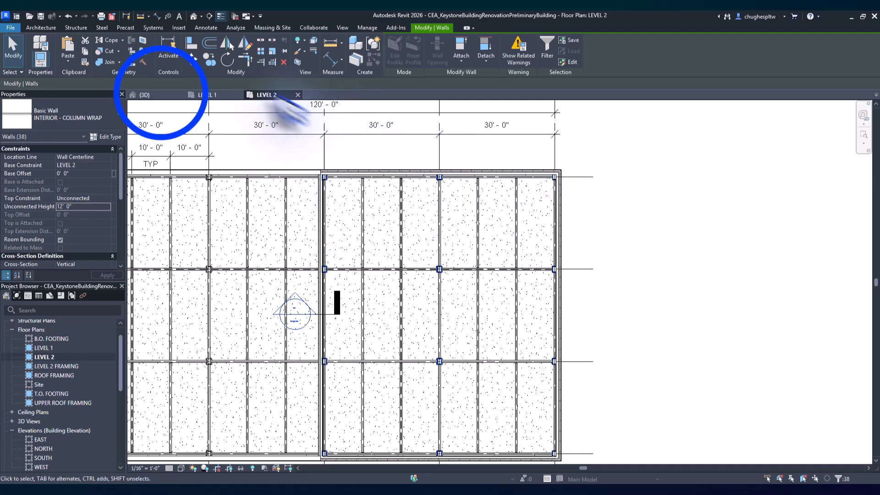
{"action": "left_click", "coordinate": [156, 95]}
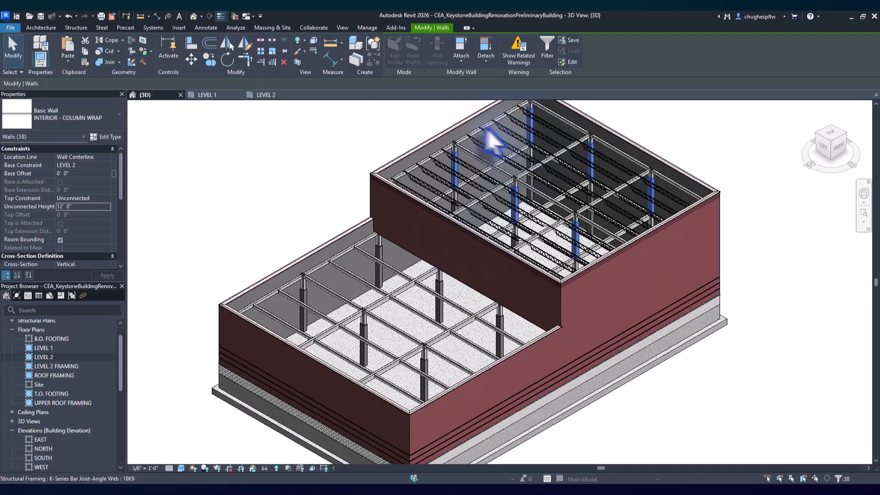
{"action": "scroll", "coordinate": [493, 143], "scroll_direction": "up", "scroll_amount": 5}
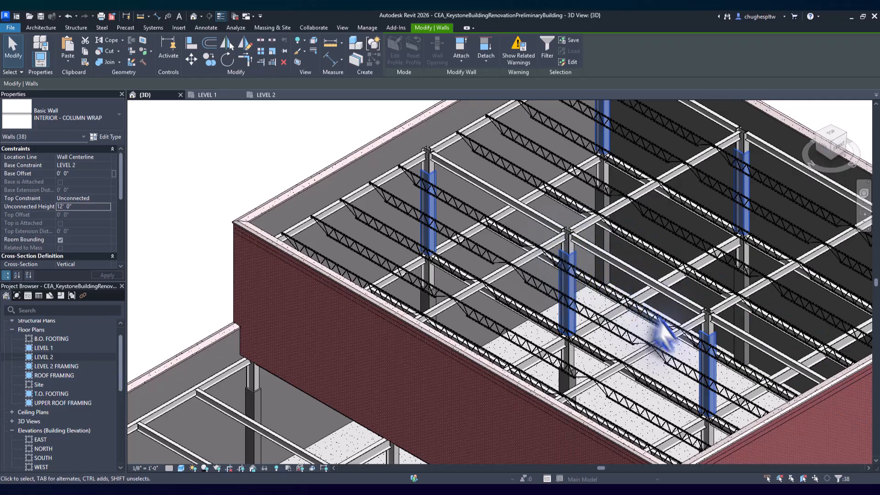
{"action": "scroll", "coordinate": [515, 298], "scroll_direction": "down", "scroll_amount": 5}
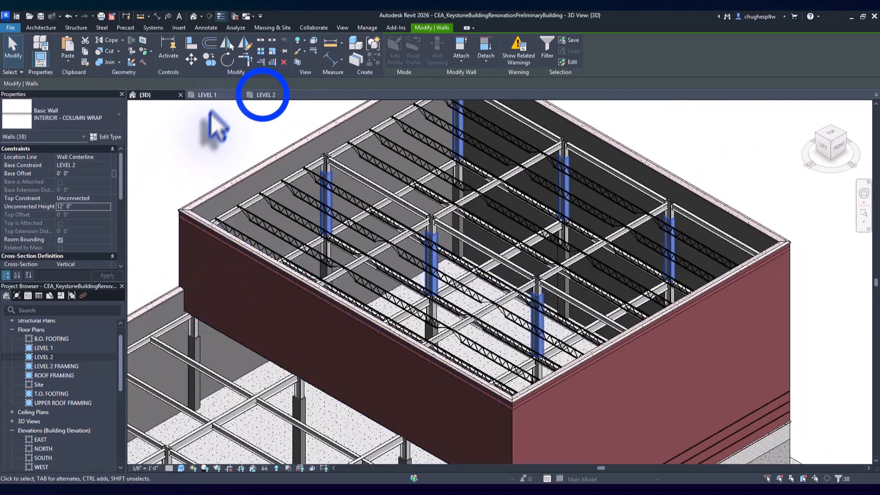
Back on the LEVEL 2 plan, delete the west wall of the column wrap at D-3.
{"action": "left_click", "coordinate": [264, 95]}
{"action": "scroll", "coordinate": [326, 173], "scroll_direction": "up", "scroll_amount": 4}
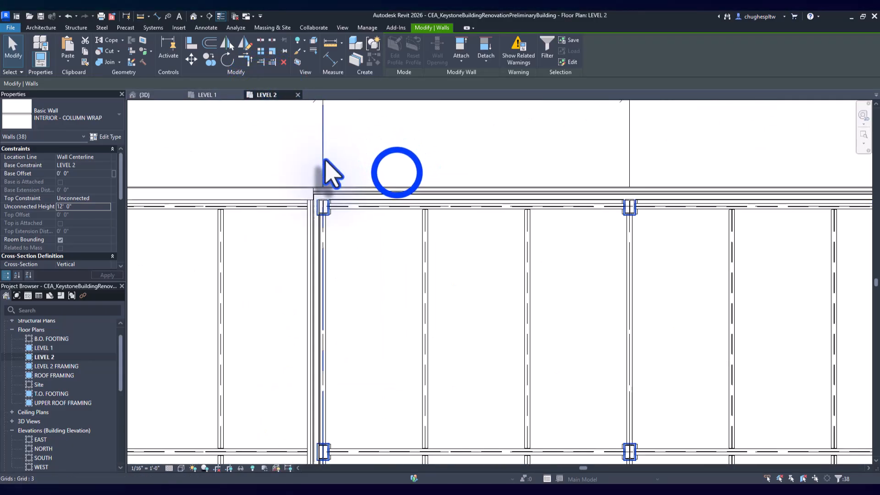
{"action": "scroll", "coordinate": [331, 173], "scroll_direction": "up", "scroll_amount": 3}
{"action": "left_click", "coordinate": [318, 238]}
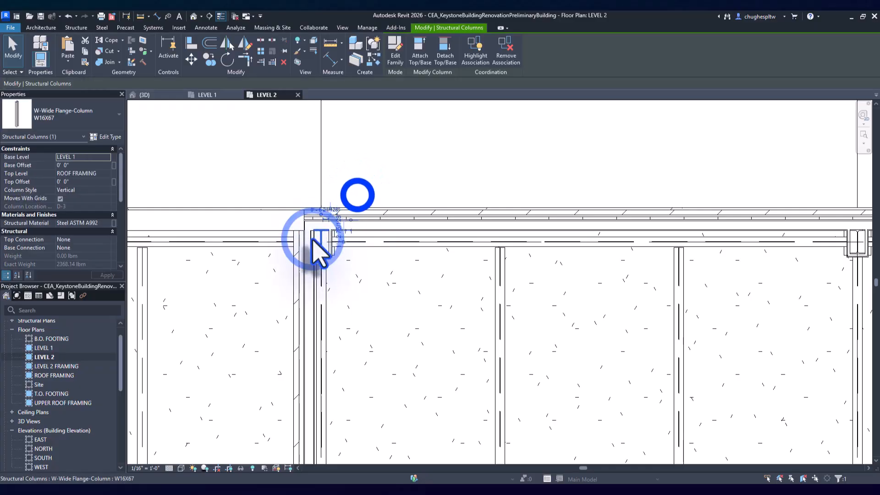
{"action": "left_click", "coordinate": [358, 195]}
{"action": "scroll", "coordinate": [314, 246], "scroll_direction": "up", "scroll_amount": 4}
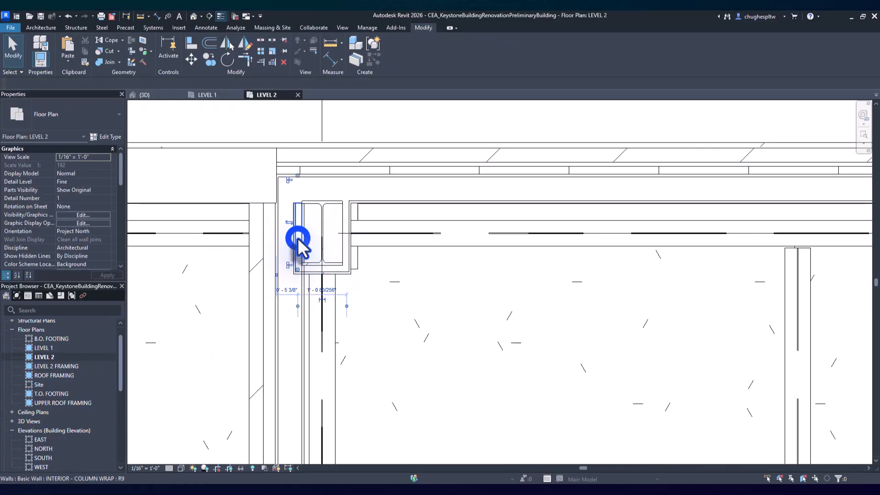
{"action": "key", "text": "Delete"}
Delete the west walls of the two middle column wraps along grid 3, at grids C and B.
{"action": "scroll", "coordinate": [298, 239], "scroll_direction": "down", "scroll_amount": 4}
{"action": "middle_click_drag", "start_coordinate": [331, 340], "coordinate": [388, 117]}
{"action": "left_click", "coordinate": [314, 311]}
{"action": "key", "text": "Delete"}
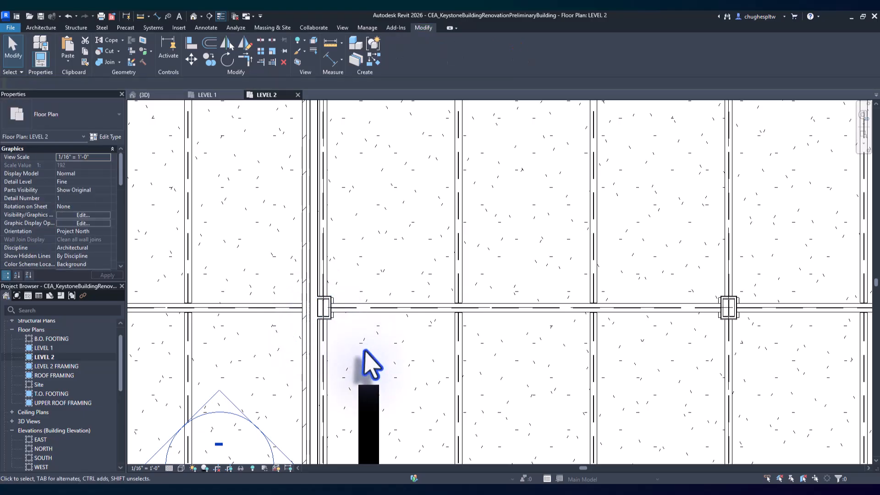
{"action": "middle_click_drag", "start_coordinate": [370, 365], "coordinate": [383, 115]}
{"action": "middle_click_drag", "start_coordinate": [330, 362], "coordinate": [373, 177]}
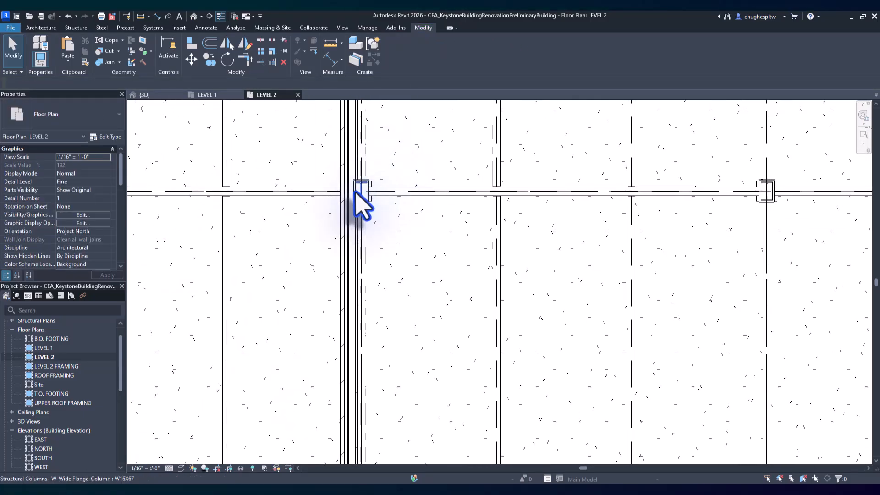
{"action": "key", "text": "Delete"}
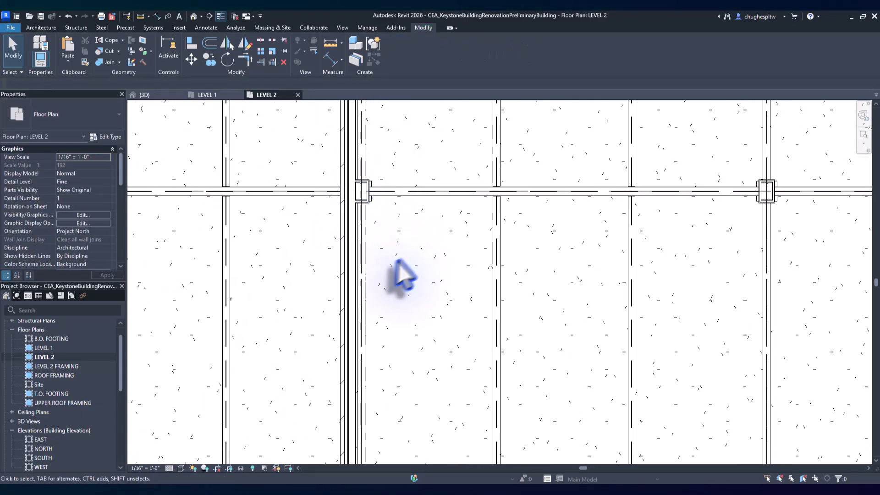
Delete the west wall of the southernmost column wrap on grid 3.
{"action": "middle_click_drag", "start_coordinate": [376, 306], "coordinate": [393, 50]}
{"action": "scroll", "coordinate": [390, 263], "scroll_direction": "up", "scroll_amount": 3}
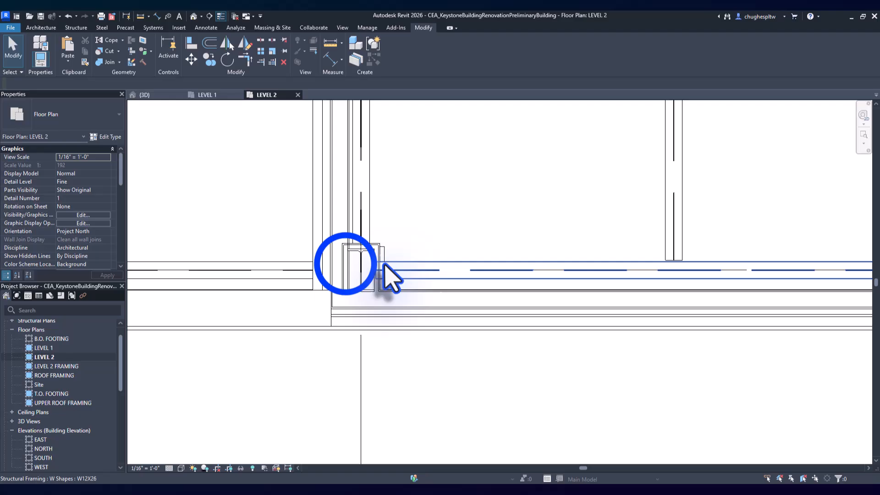
{"action": "left_click", "coordinate": [345, 262]}
{"action": "key", "text": "Delete"}
Examine the LEVEL 2 column wraps in the whole plan and in the 3D view from another direction, ending in the home view.
{"action": "scroll", "coordinate": [458, 209], "scroll_direction": "down", "scroll_amount": 3}
{"action": "middle_click_drag", "start_coordinate": [458, 210], "coordinate": [329, 326]}
{"action": "scroll", "coordinate": [329, 327], "scroll_direction": "down", "scroll_amount": 2}
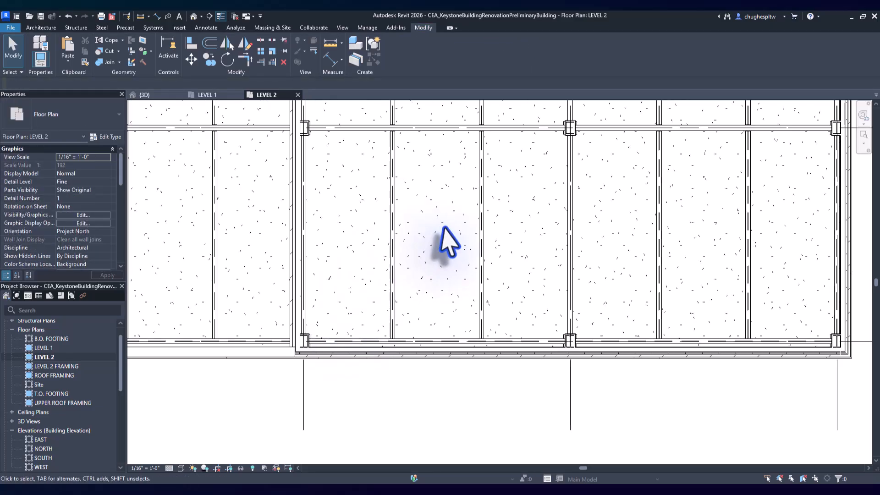
{"action": "scroll", "coordinate": [371, 328], "scroll_direction": "down", "scroll_amount": 2}
{"action": "middle_click_drag", "start_coordinate": [445, 229], "coordinate": [430, 366]}
{"action": "scroll", "coordinate": [435, 380], "scroll_direction": "down", "scroll_amount": 1}
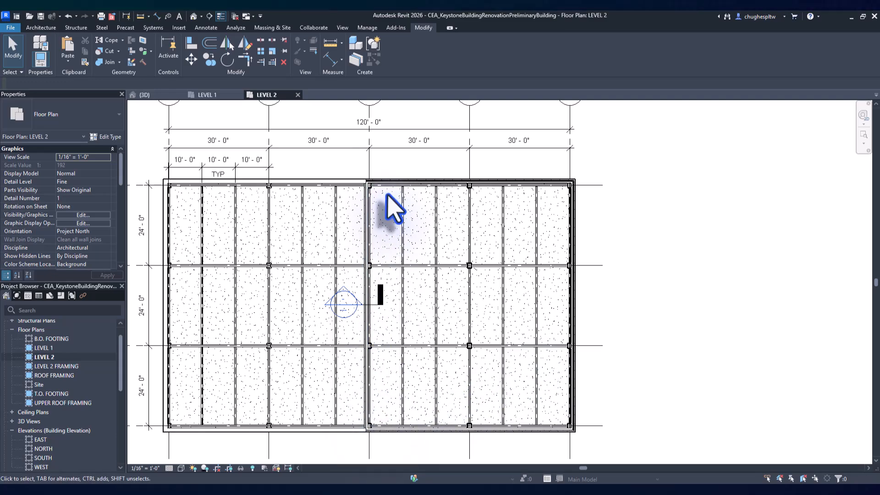
{"action": "left_click", "coordinate": [144, 94]}
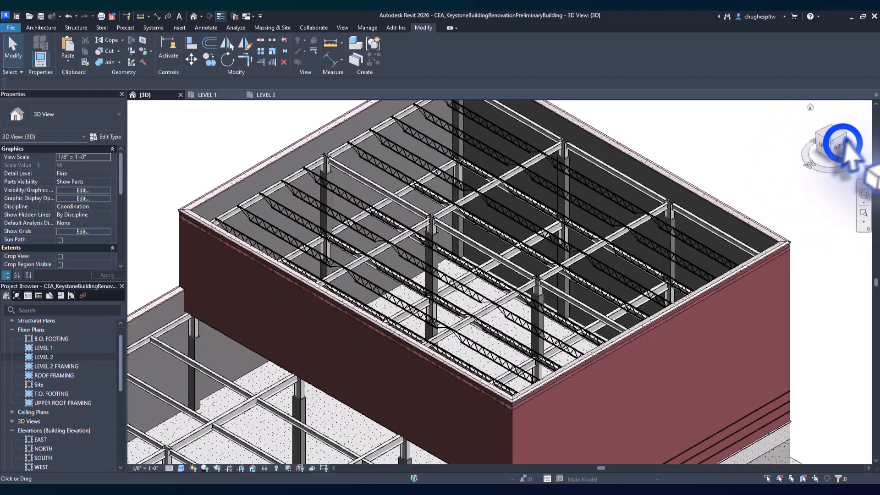
{"action": "left_click", "coordinate": [842, 146]}
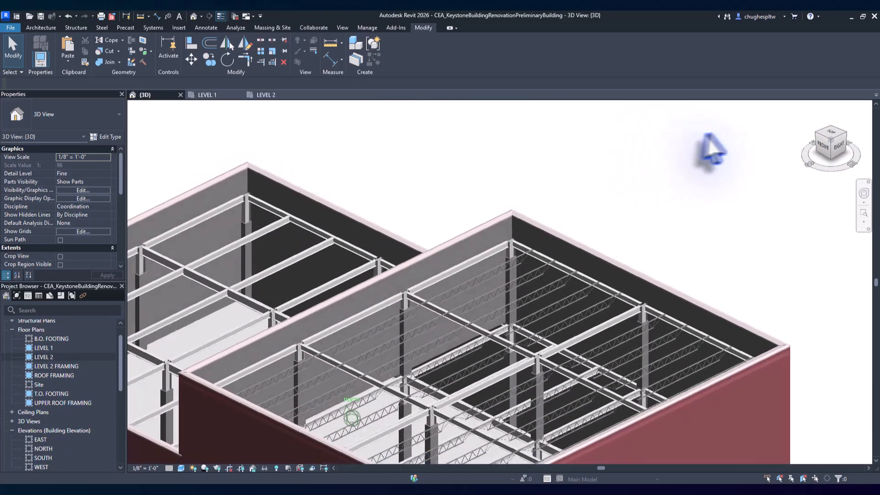
{"action": "left_click", "coordinate": [809, 106]}
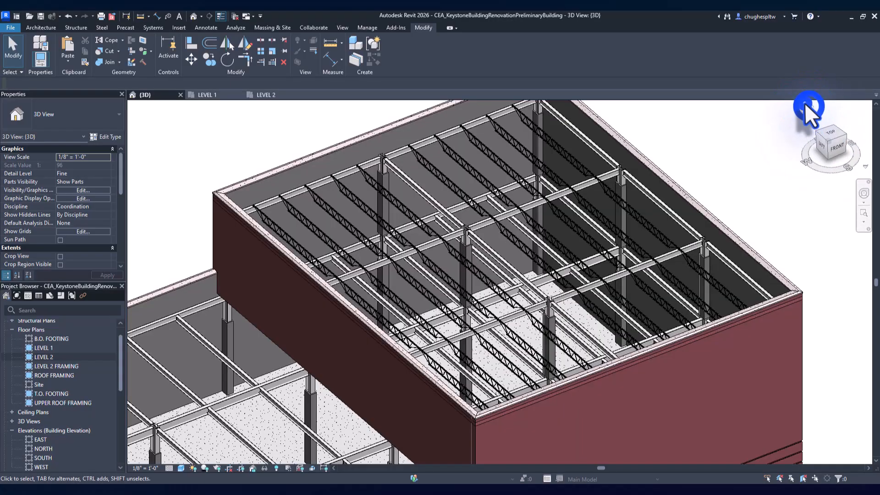